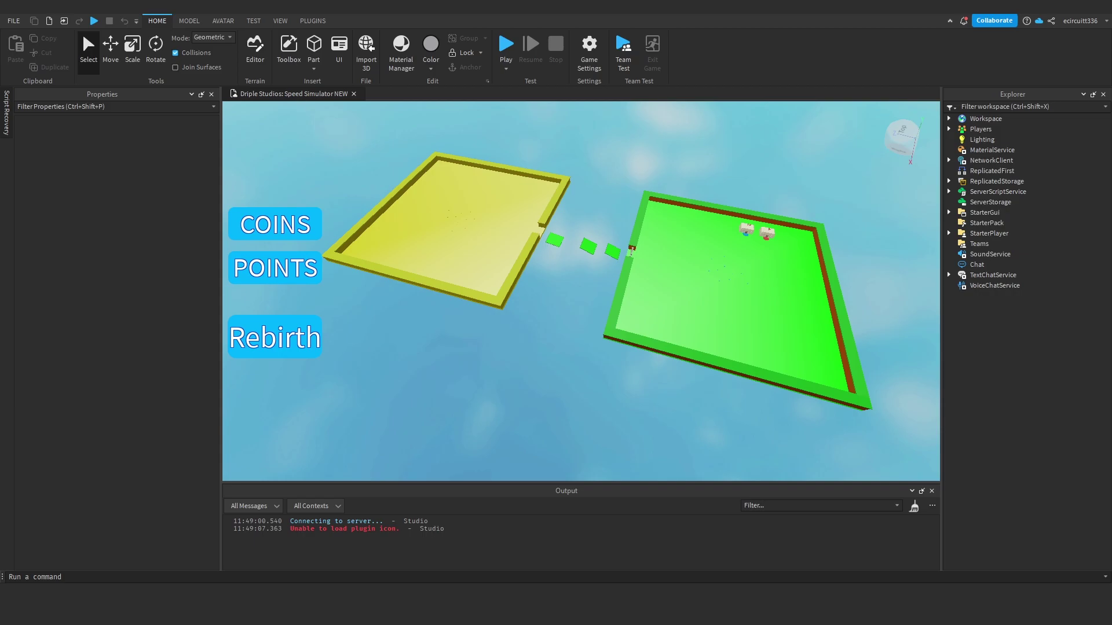
Expand ServerScriptService in the Explorer to reveal the Leaderstats script.
click(949, 191)
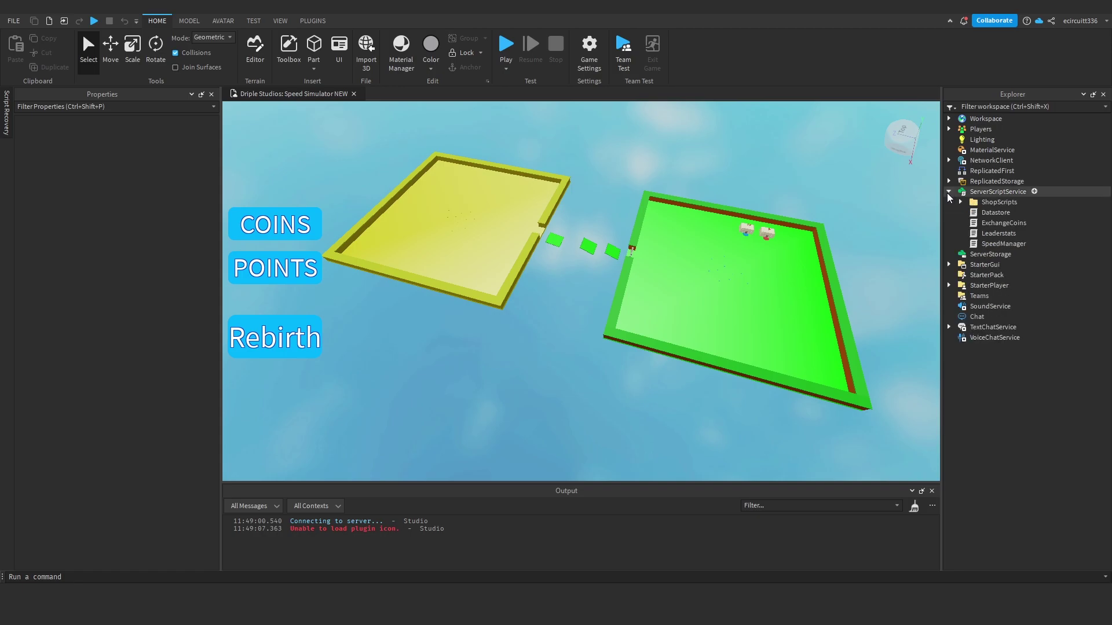
Duplicate the stamina stat block below itself in the Leaderstats script.
double_click(974, 234)
scroll(472, 328, down, 3)
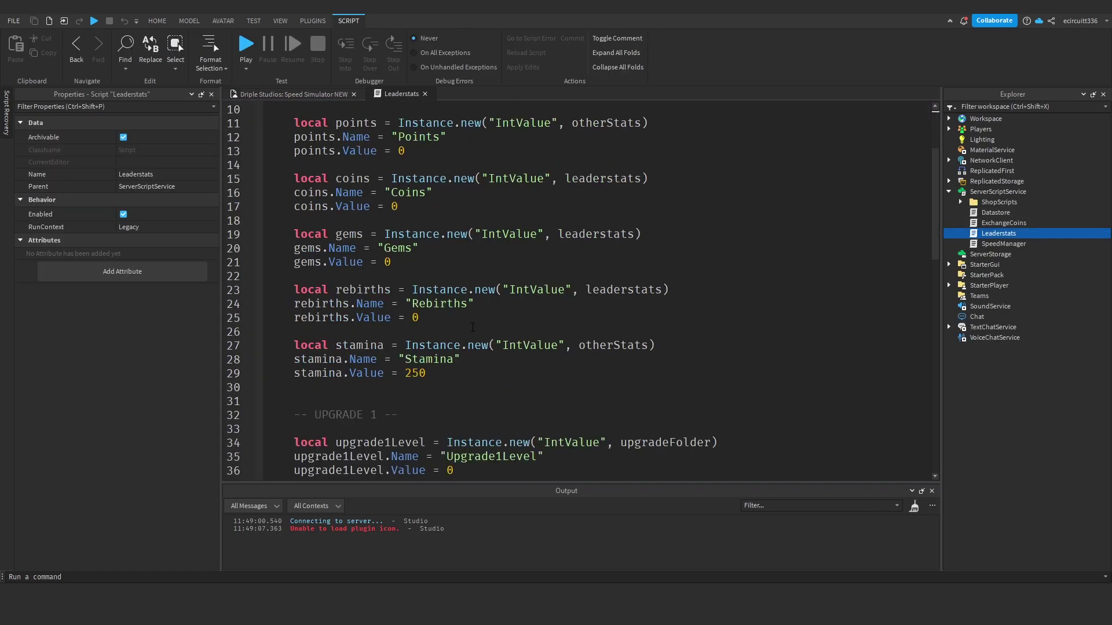
drag(469, 379, 164, 345)
key(ctrl+c)
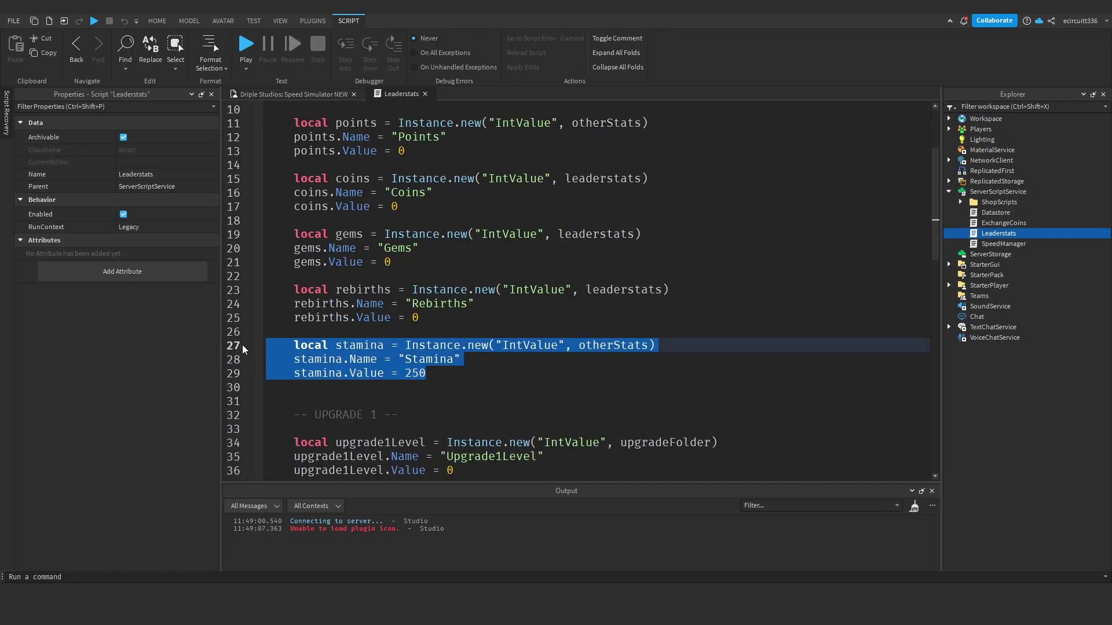
click(464, 376)
drag(449, 374, 125, 352)
click(449, 375)
key(Return)
key(ctrl+v)
click(449, 374)
key(Return)
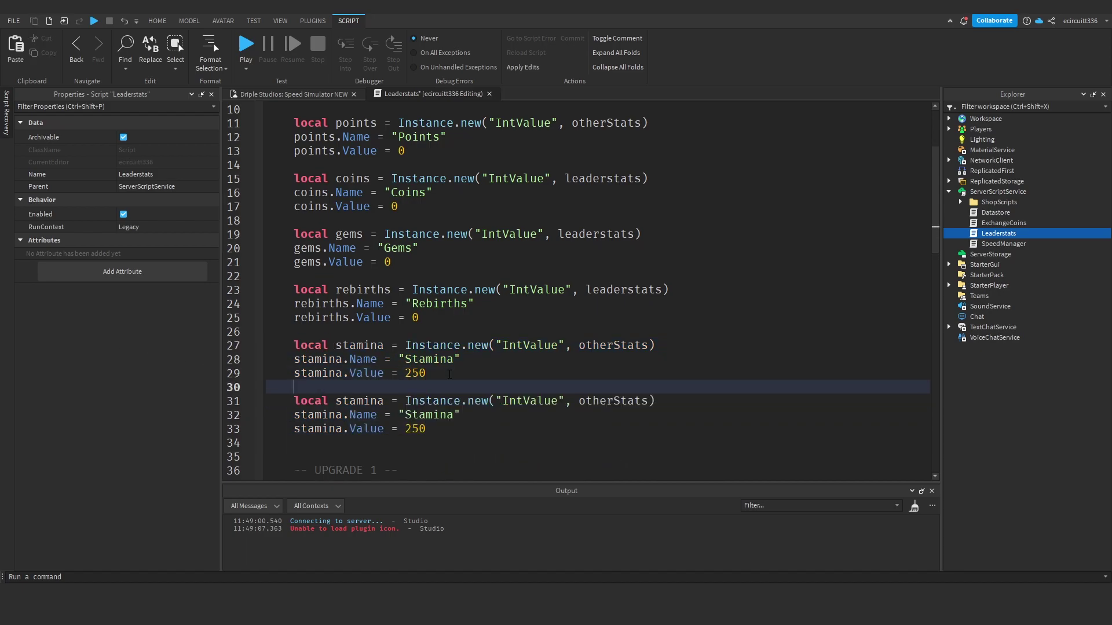
Turn the copy into worldBoost, an otherStats IntValue named 'WorldBoost' with value 1, and close the script.
click(358, 399)
double_click(357, 396)
text(World)
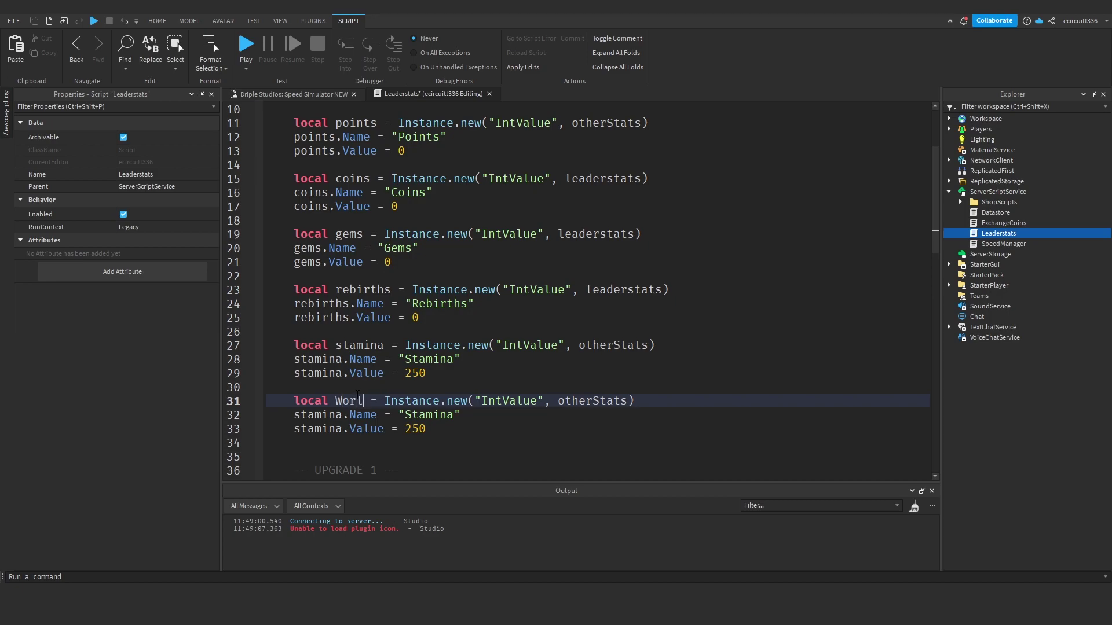
text(Boost)
text(worldBoo)
double_click(541, 401)
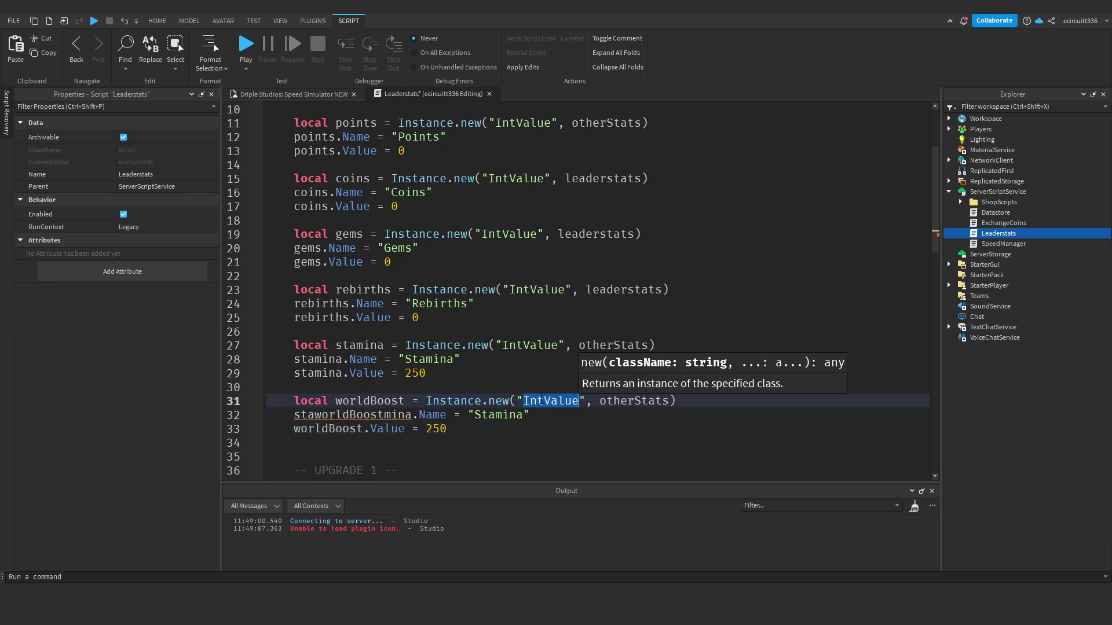
double_click(651, 401)
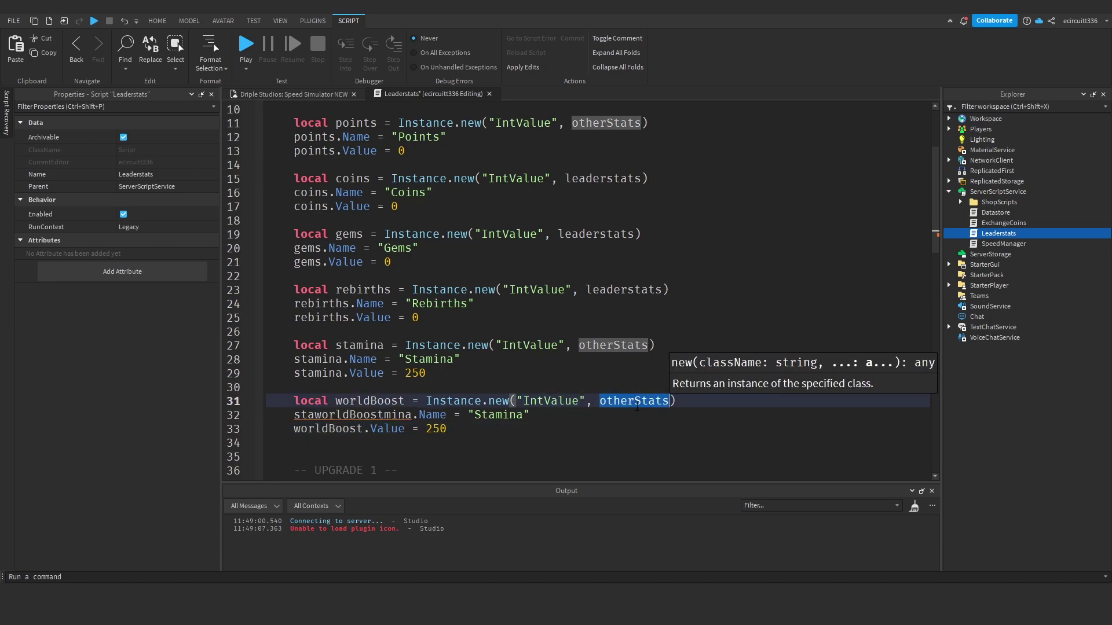
double_click(351, 415)
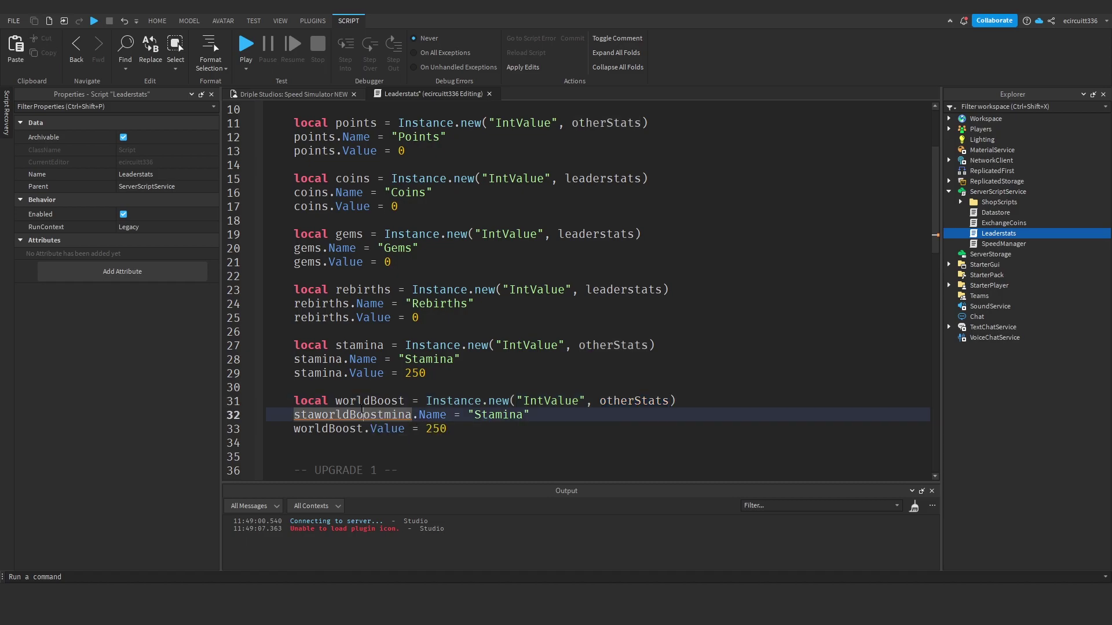
text(worldBoost)
double_click(464, 414)
text(W)
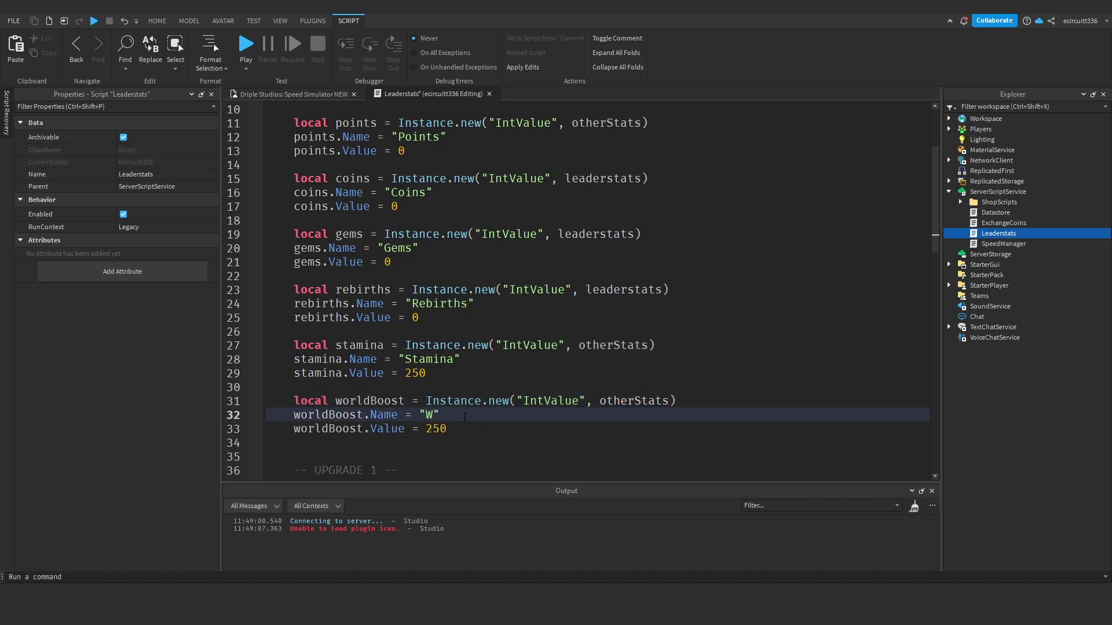
text(orldBoost)
click(439, 428)
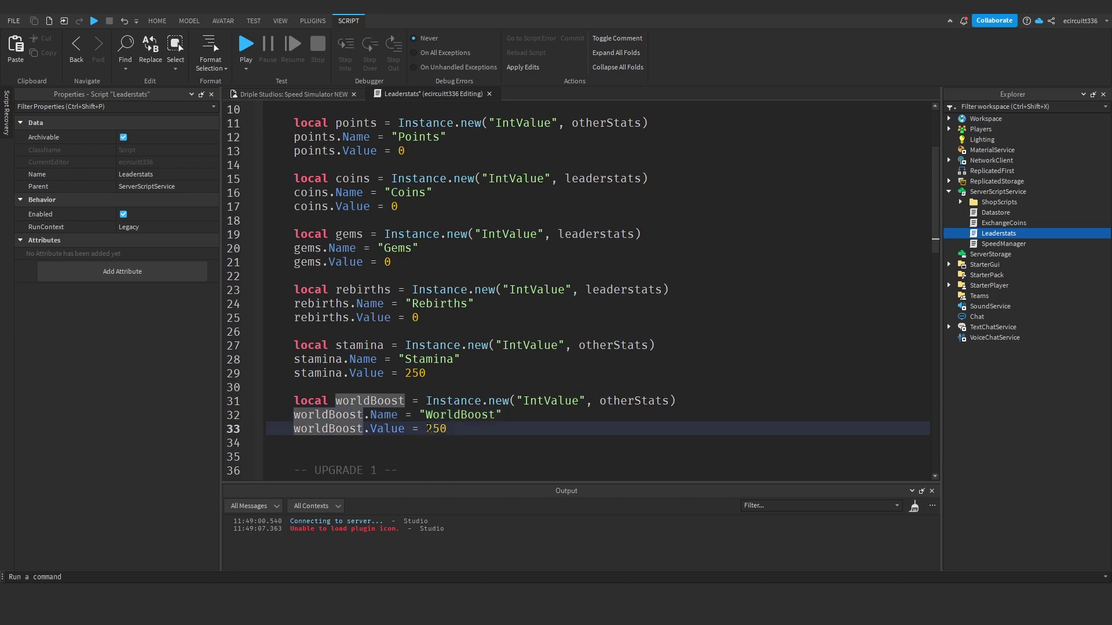
double_click(436, 429)
text(1)
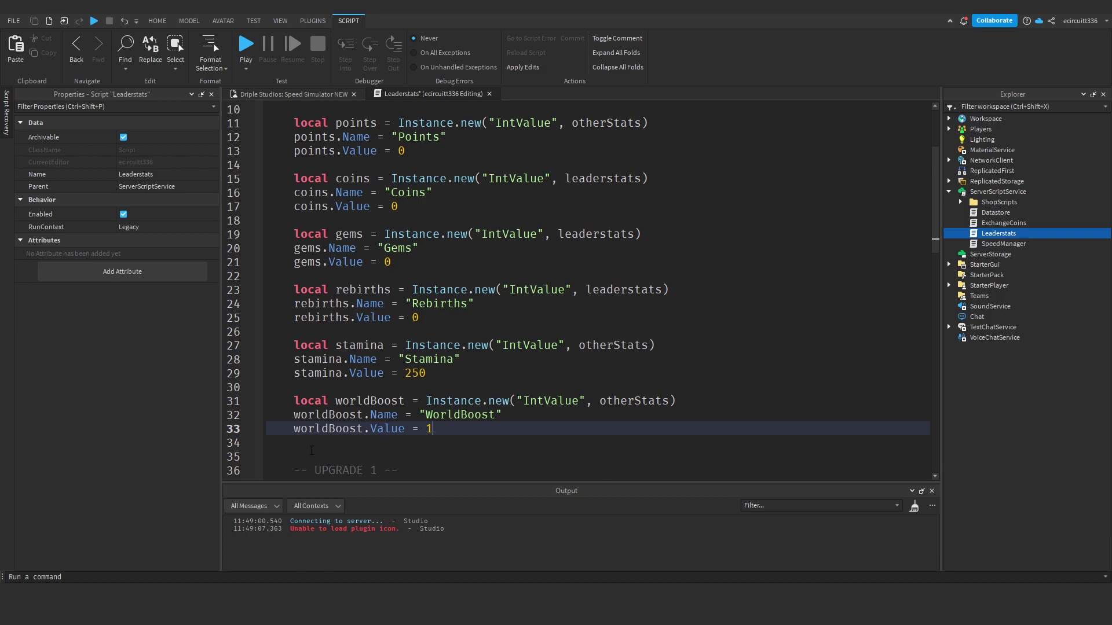
key(ctrl+w)
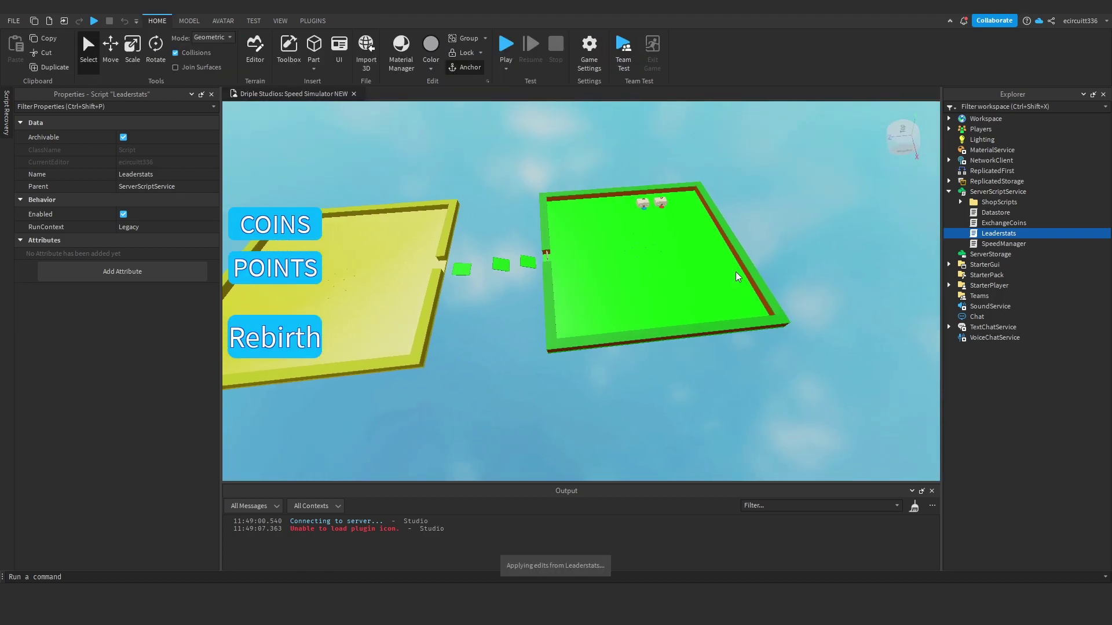
Orbit toward the green island and expand StarterGui > MainScreen to show Rebirth, Coins and Points.
mouse_move(454, 174)
right_down()
mouse_move(476, 190)
mouse_move(748, 244)
right_up()
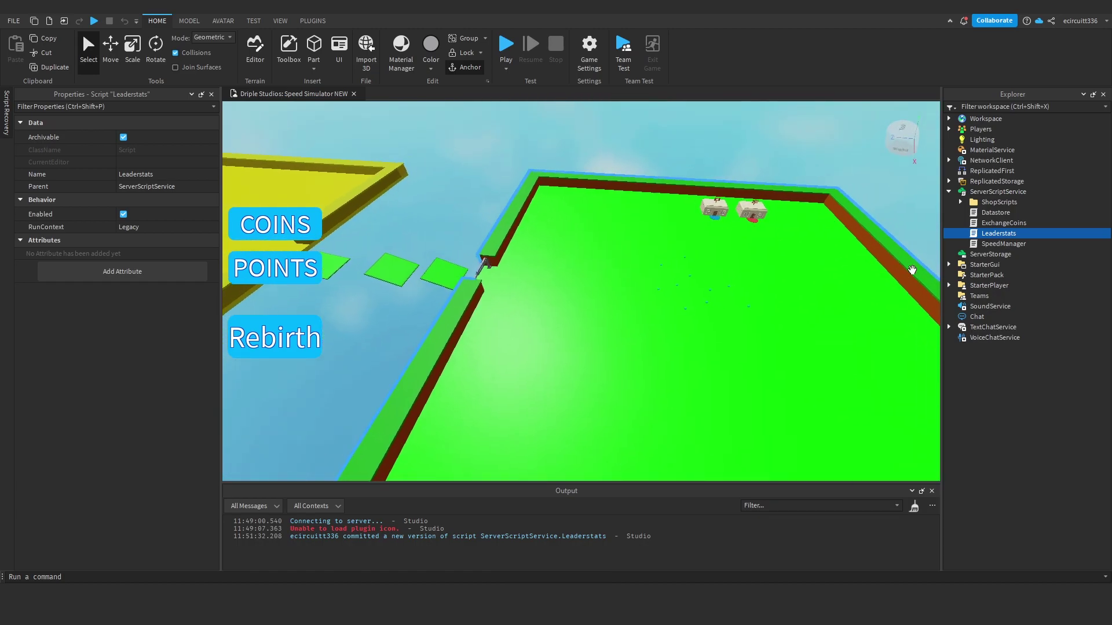
click(949, 264)
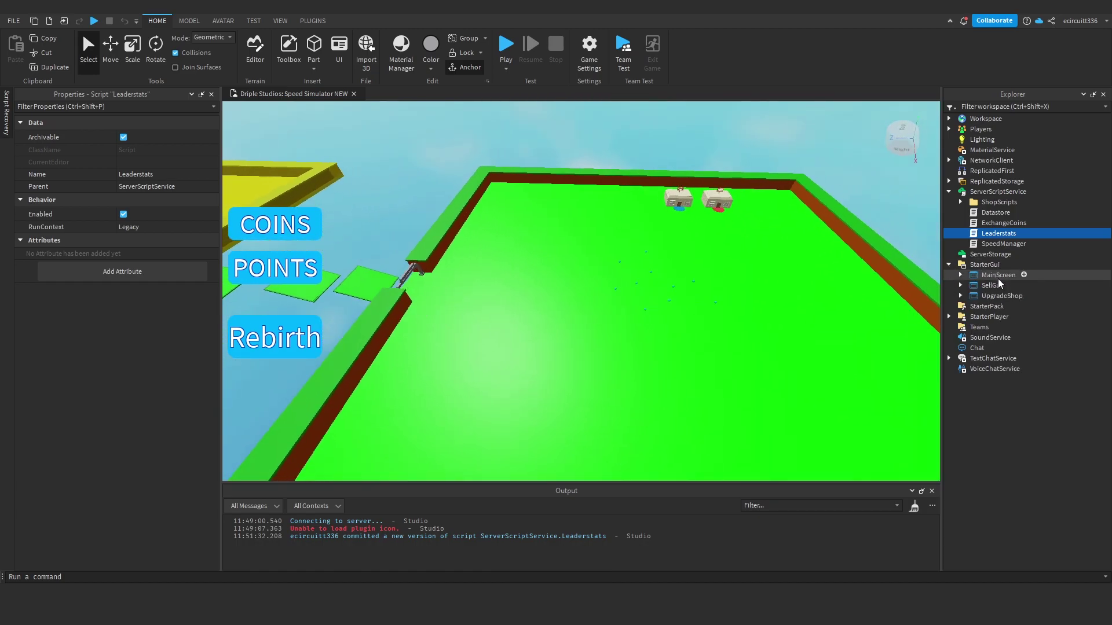
click(955, 275)
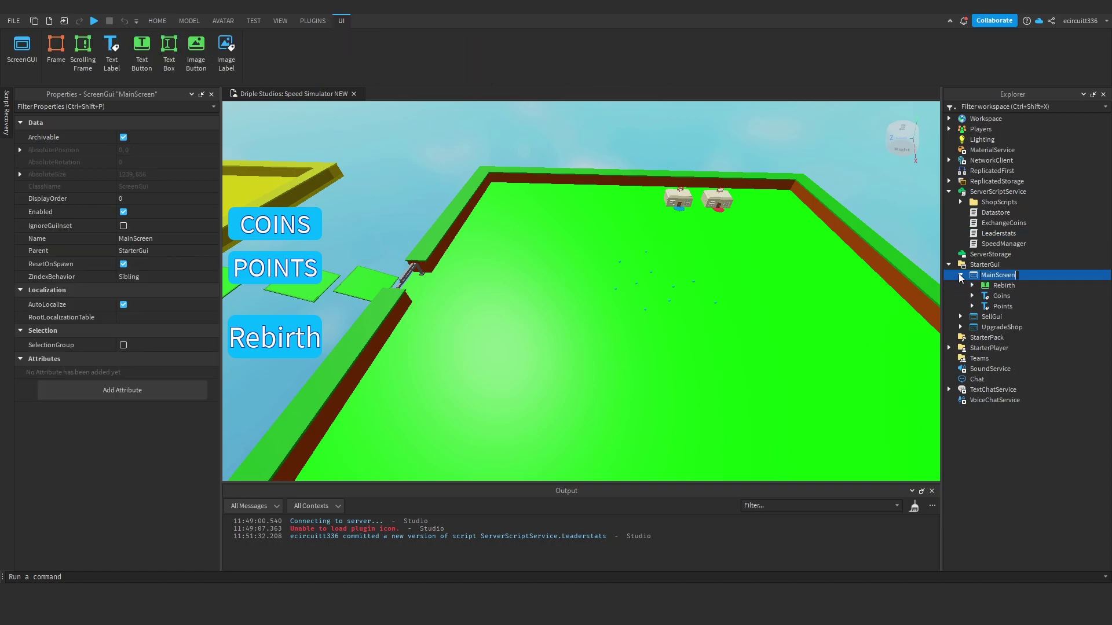
click(991, 286)
click(1000, 265)
Add a TextLabel named WorldBoost to MainScreen, sized {1,0},{1,0}, then shrunk to a thin top strip.
click(1026, 274)
click(1011, 301)
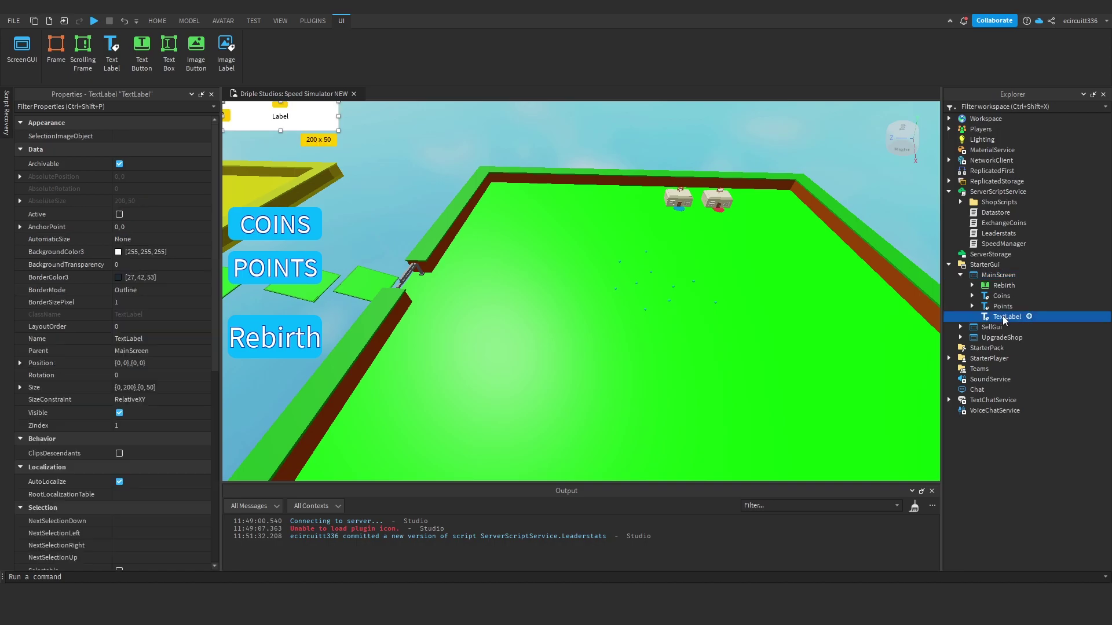
key(F2)
text(WorldBoost)
key(Return)
click(159, 387)
text(1,0,1,0,)
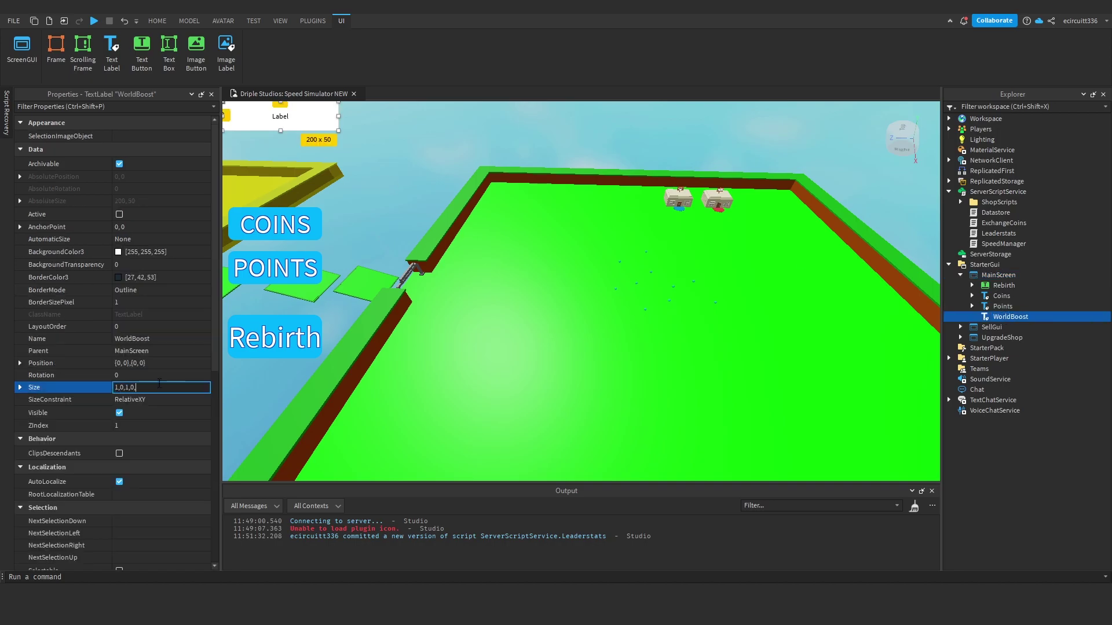
key(Return)
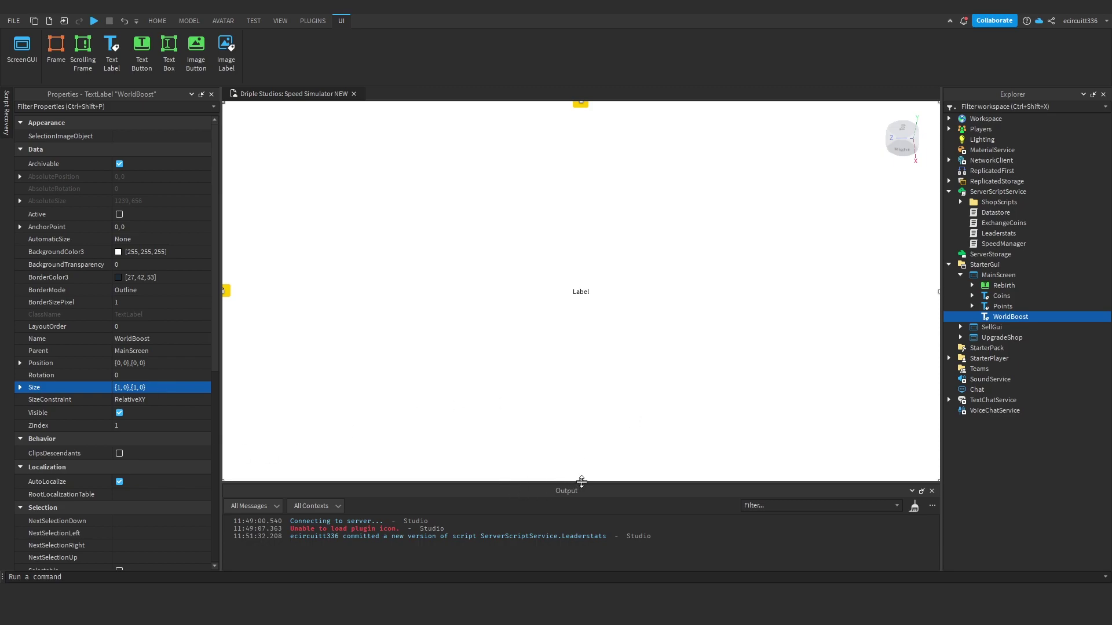
drag(580, 480, 561, 127)
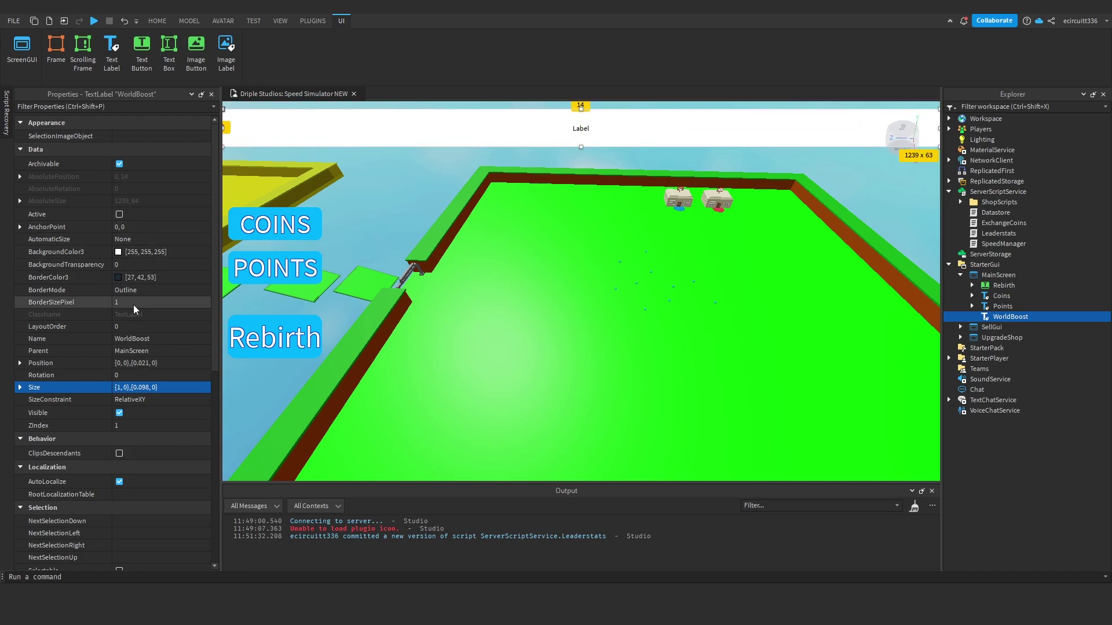
Give the label background transparency 1, scaled text, and the text 'World Boost: 1X'.
click(126, 265)
text(1)
key(Return)
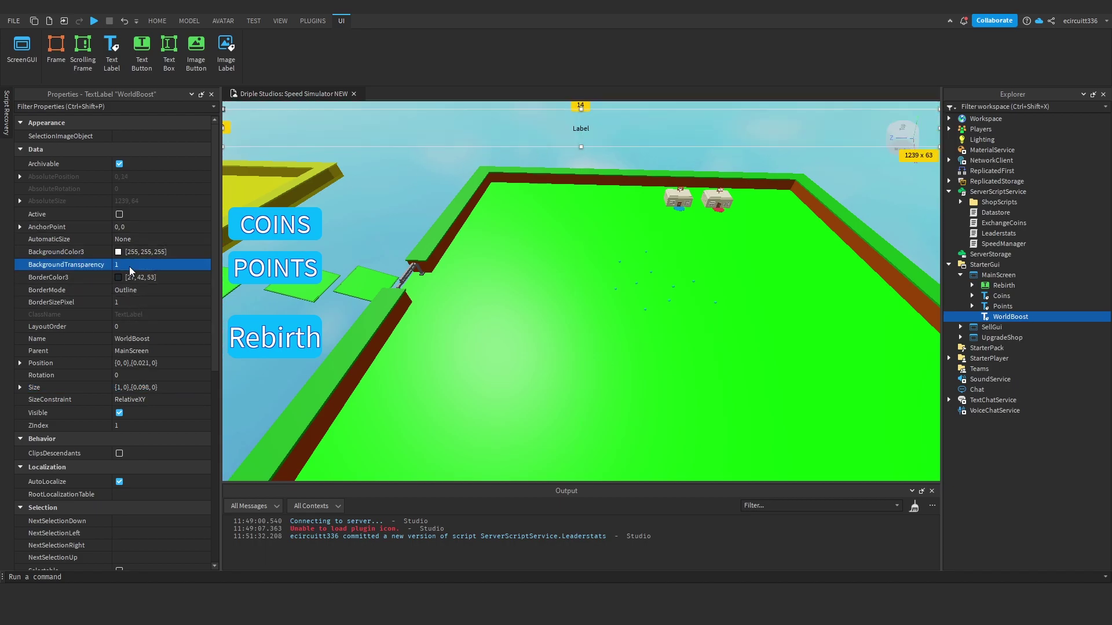
scroll(161, 309, down, 5)
scroll(161, 305, down, 3)
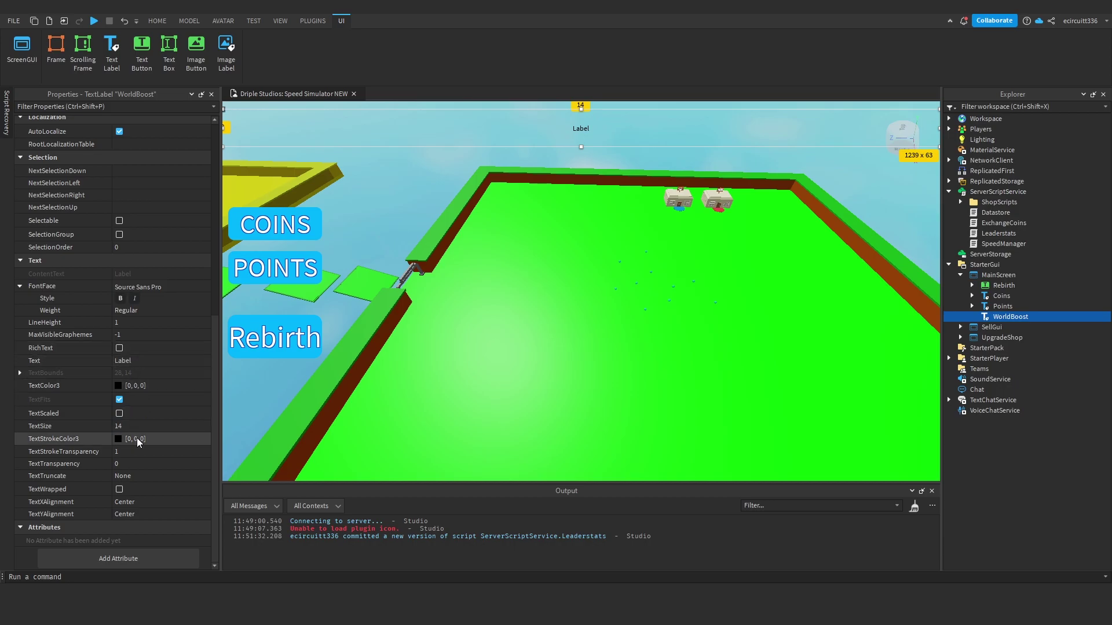
click(119, 414)
click(130, 361)
text(World Boost: 1.00x)
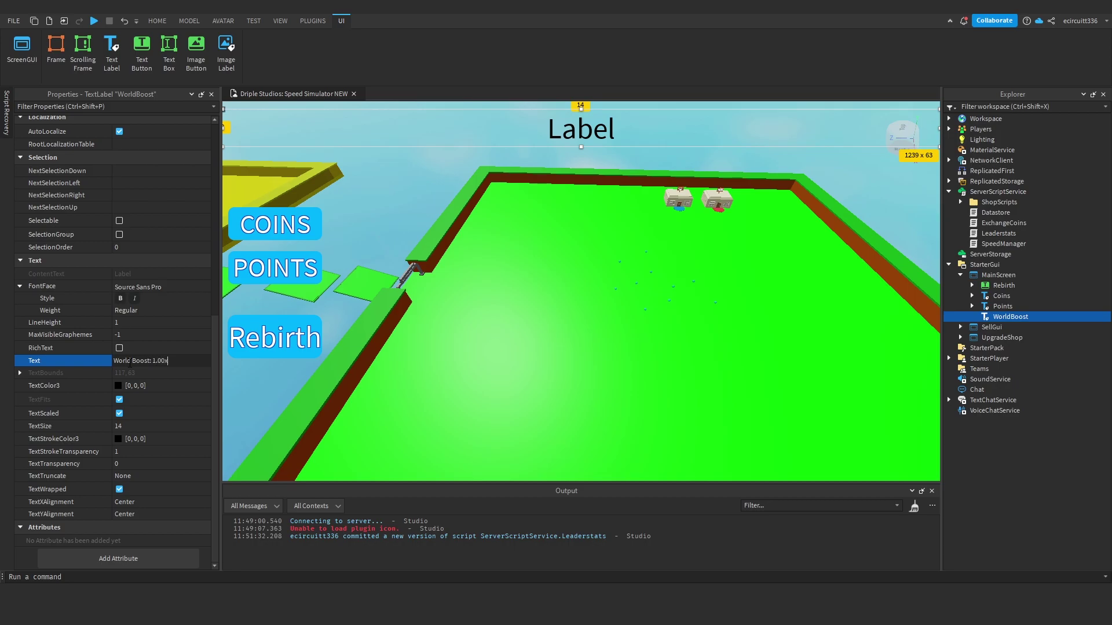
key(Return)
click(132, 365)
key(BackSpace)
key(BackSpace)
key(BackSpace)
text(X)
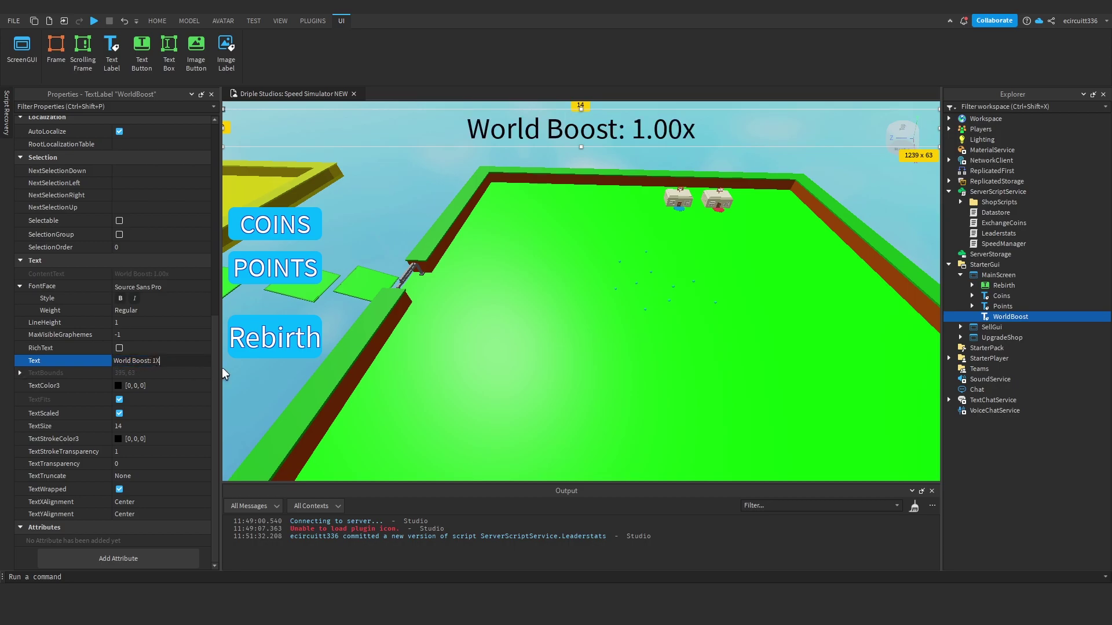
key(Return)
Set the font to Fredoka One, halve the height, use outline transparency 0 and yellow text.
click(146, 290)
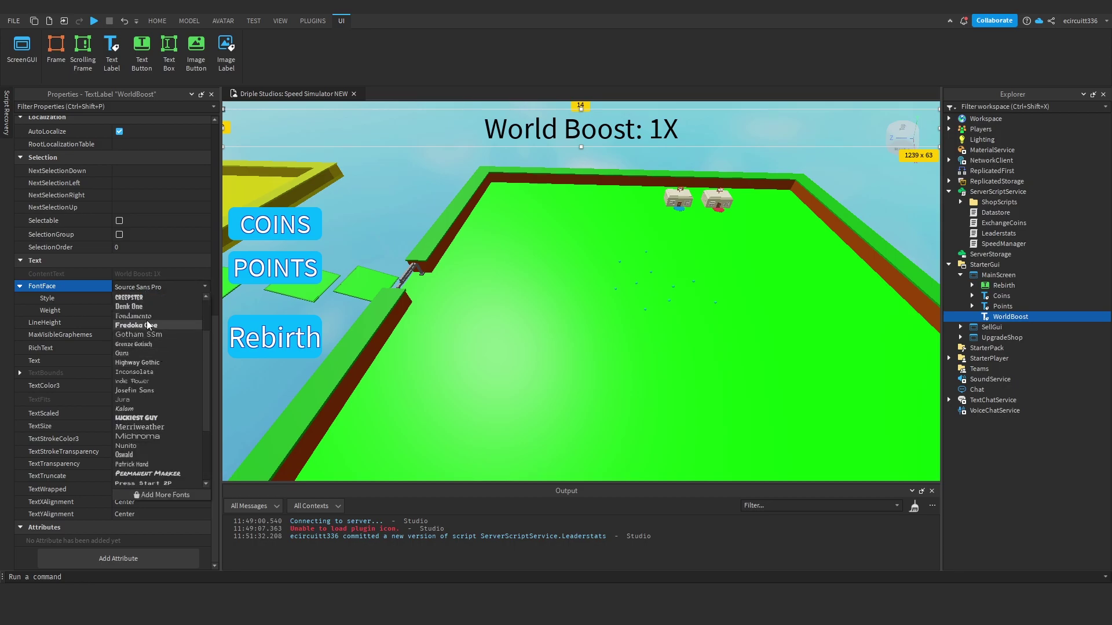
click(146, 324)
drag(581, 147, 581, 125)
click(119, 386)
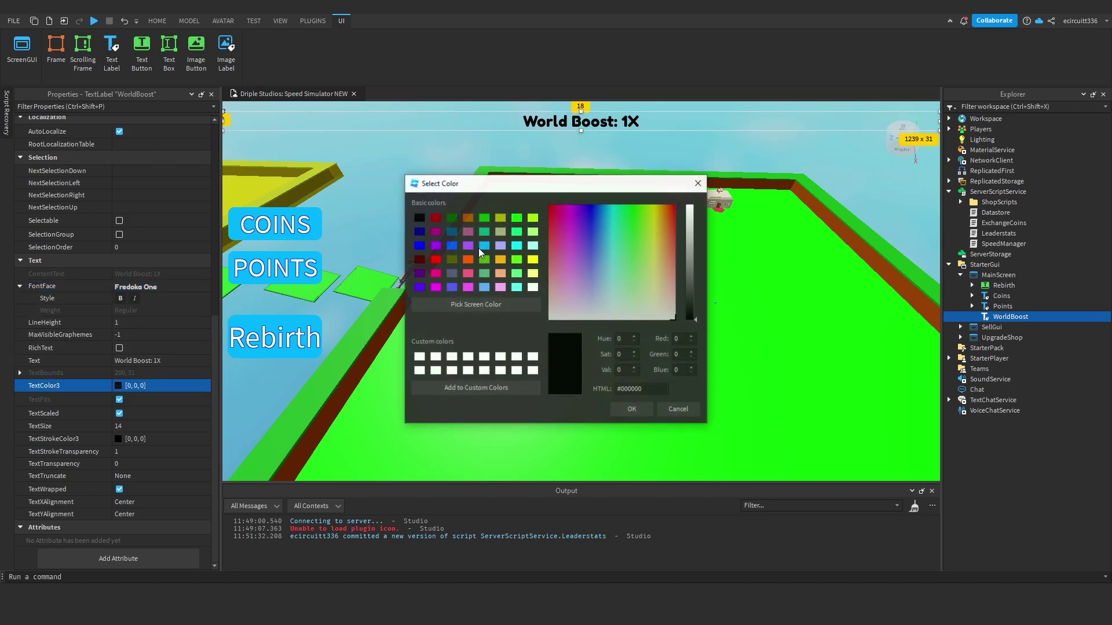
click(632, 409)
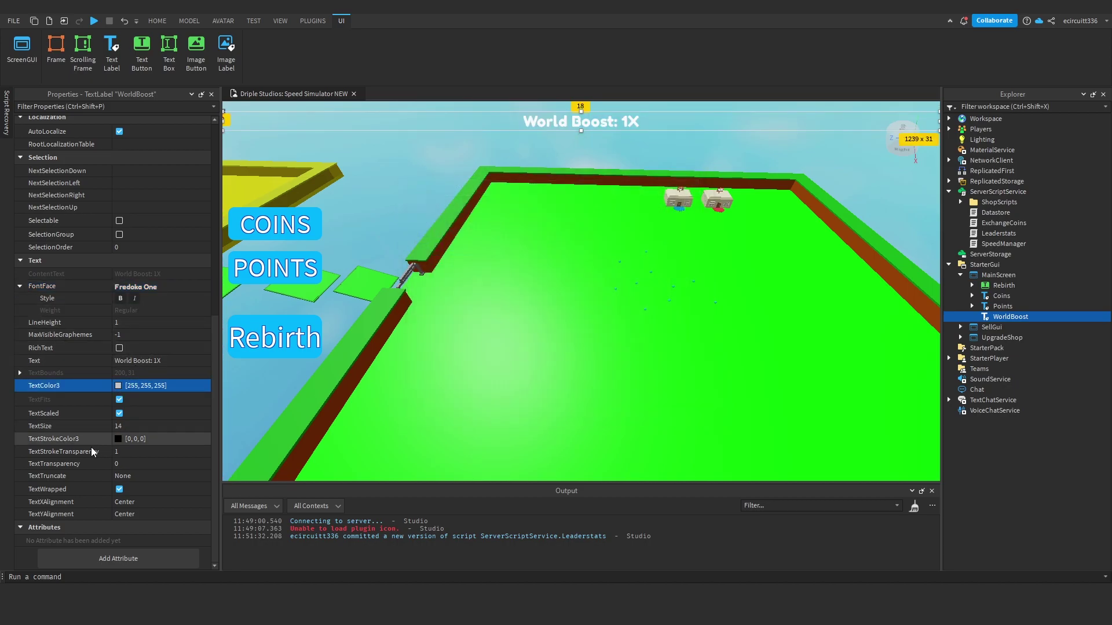
click(132, 452)
text(0)
key(Return)
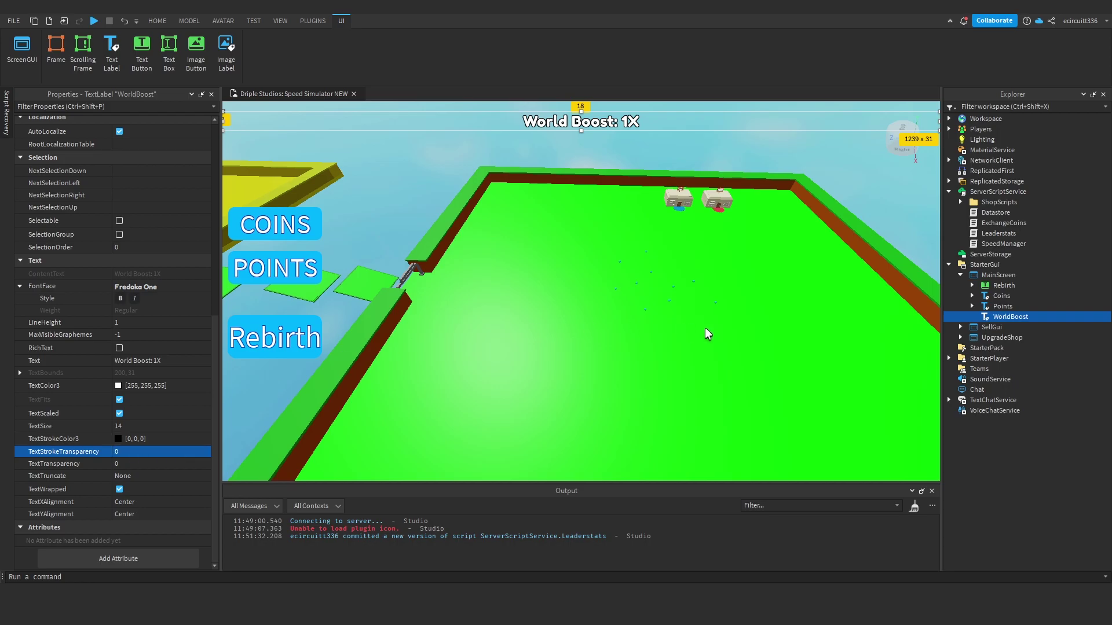
click(120, 384)
double_click(532, 217)
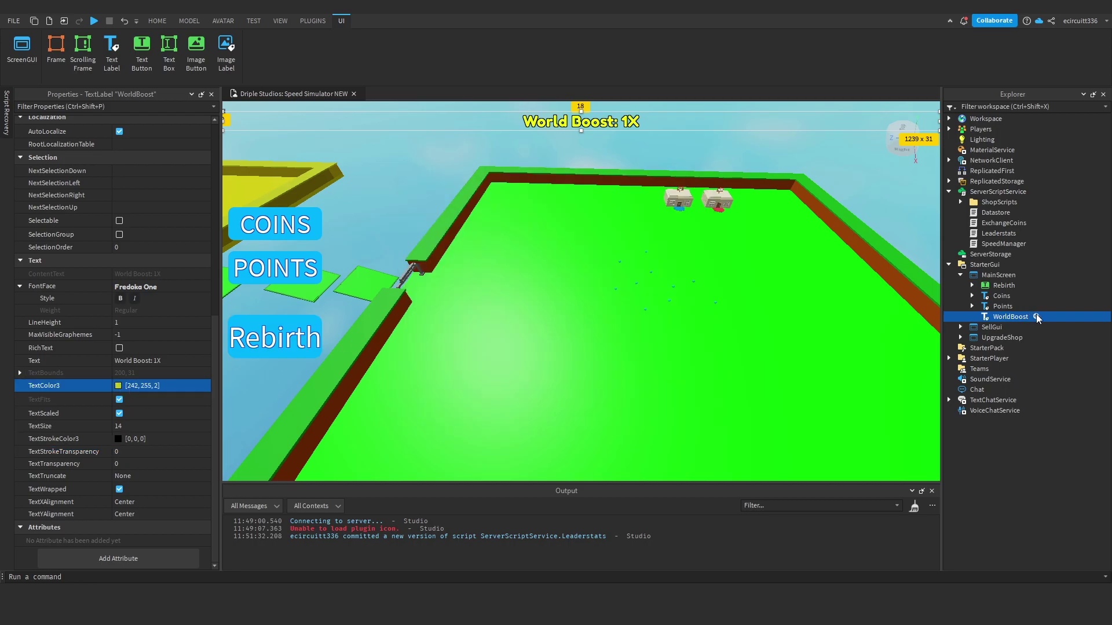
Add an empty LocalScript under WorldBoost and paste in the Points label's script code.
click(1038, 319)
text(lo)
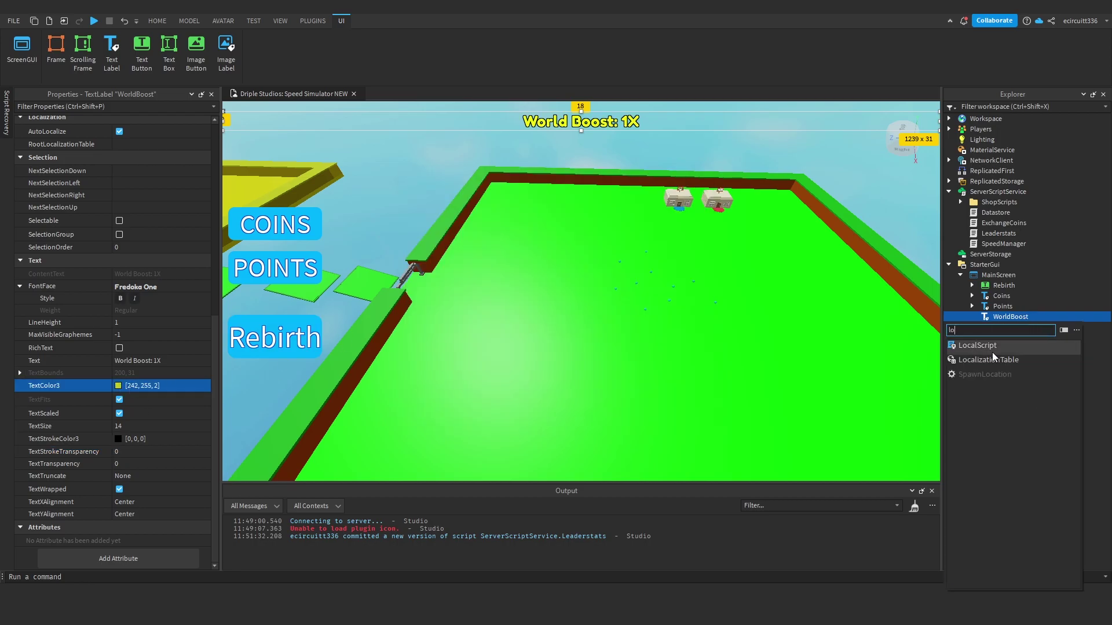
click(992, 352)
key(ctrl+a)
key(BackSpace)
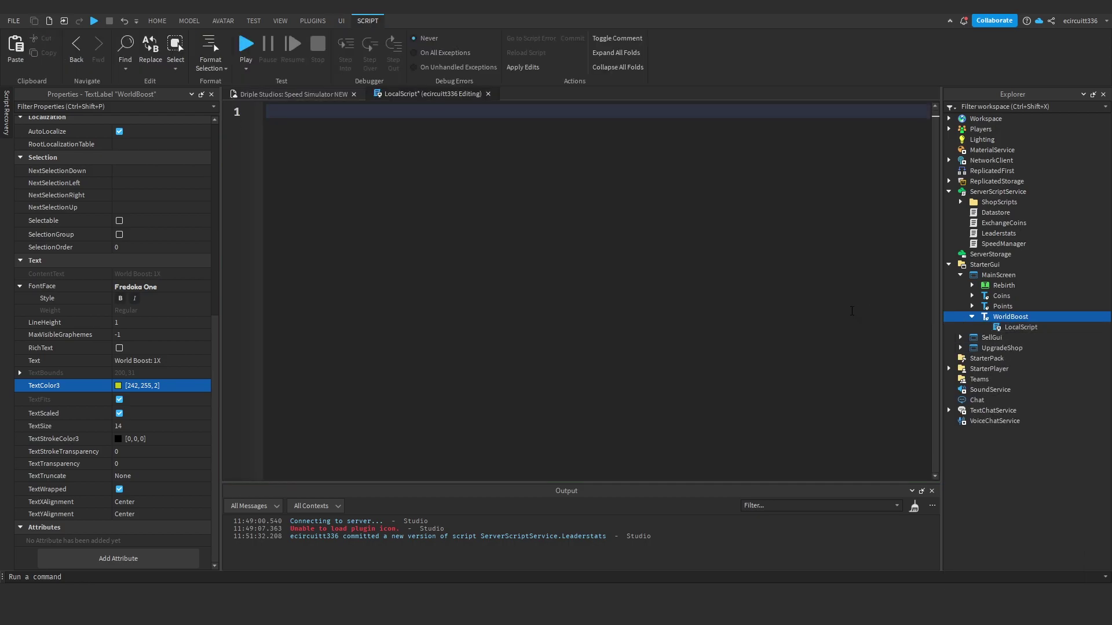
click(972, 306)
click(1017, 317)
double_click(1008, 326)
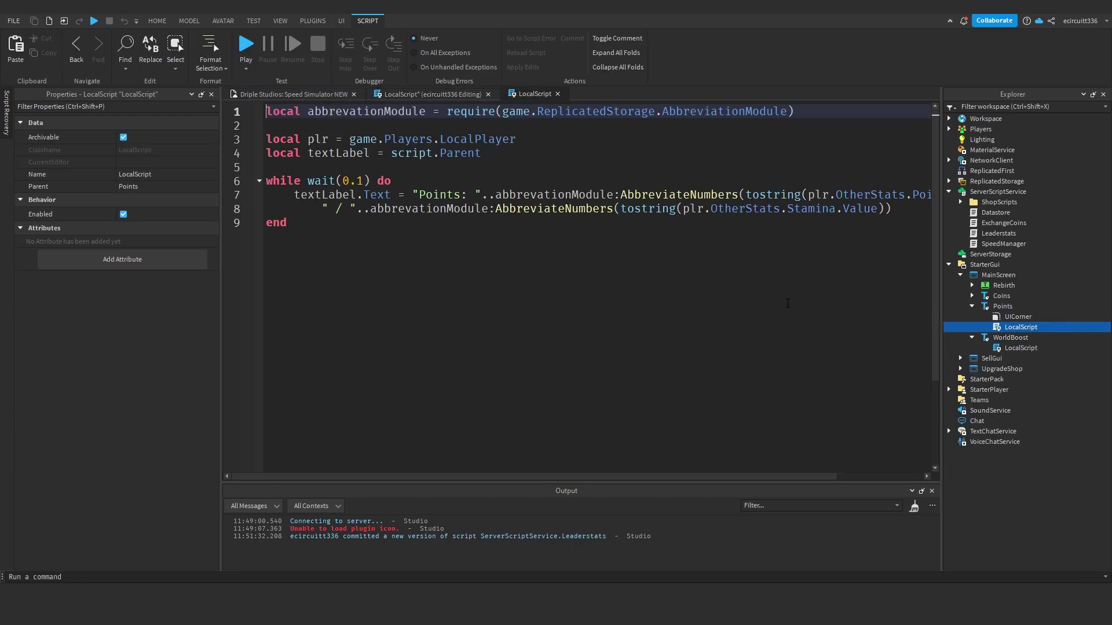
key(ctrl+a)
key(ctrl+c)
click(557, 93)
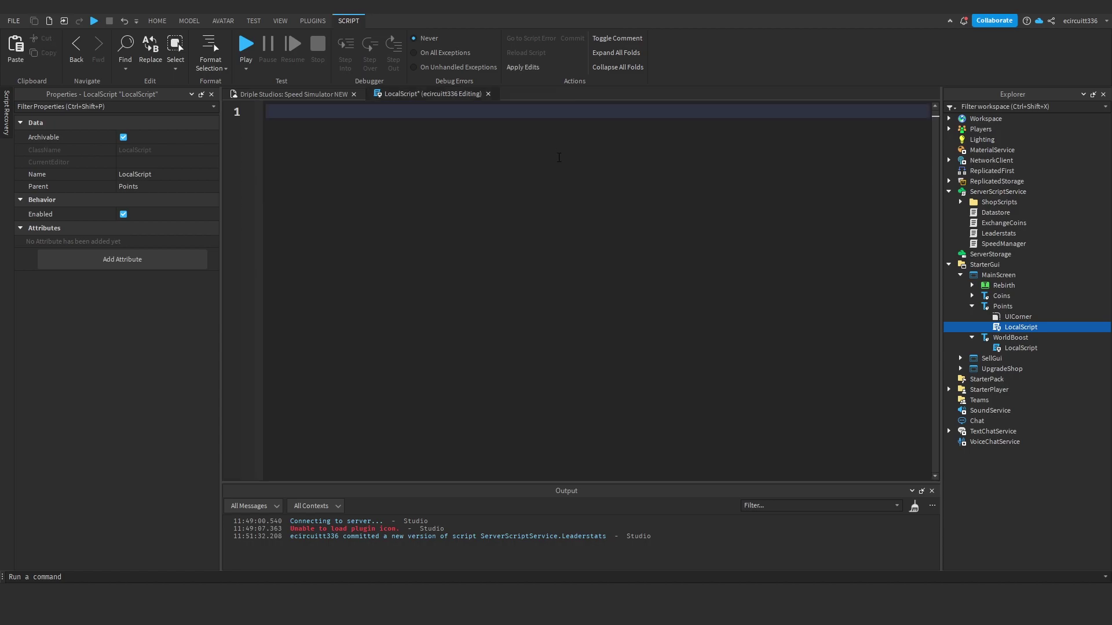
key(ctrl+v)
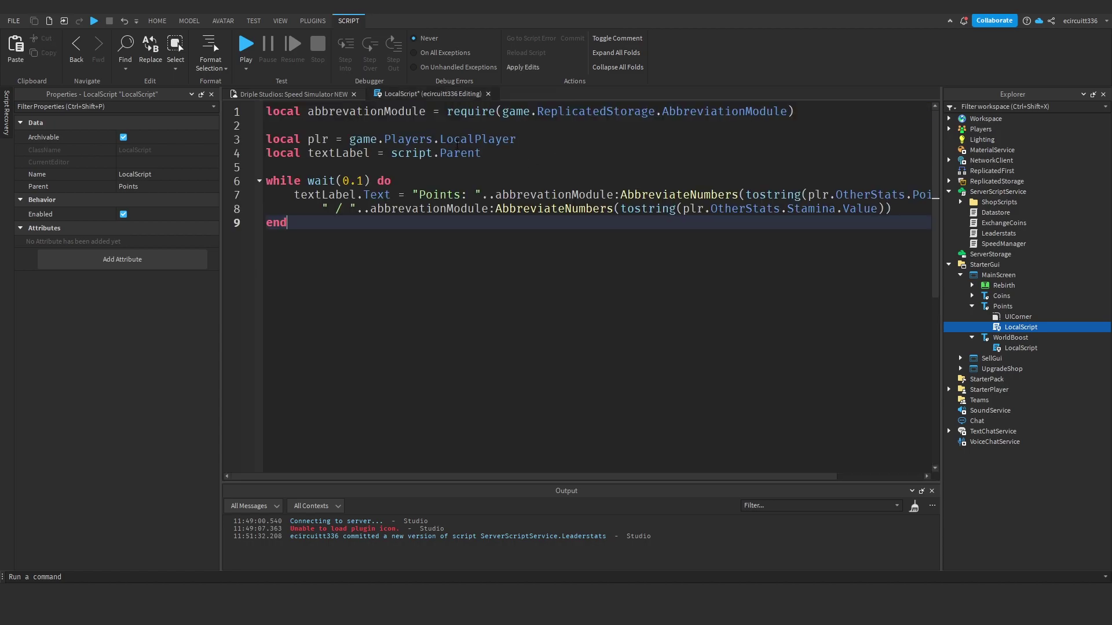
click(973, 306)
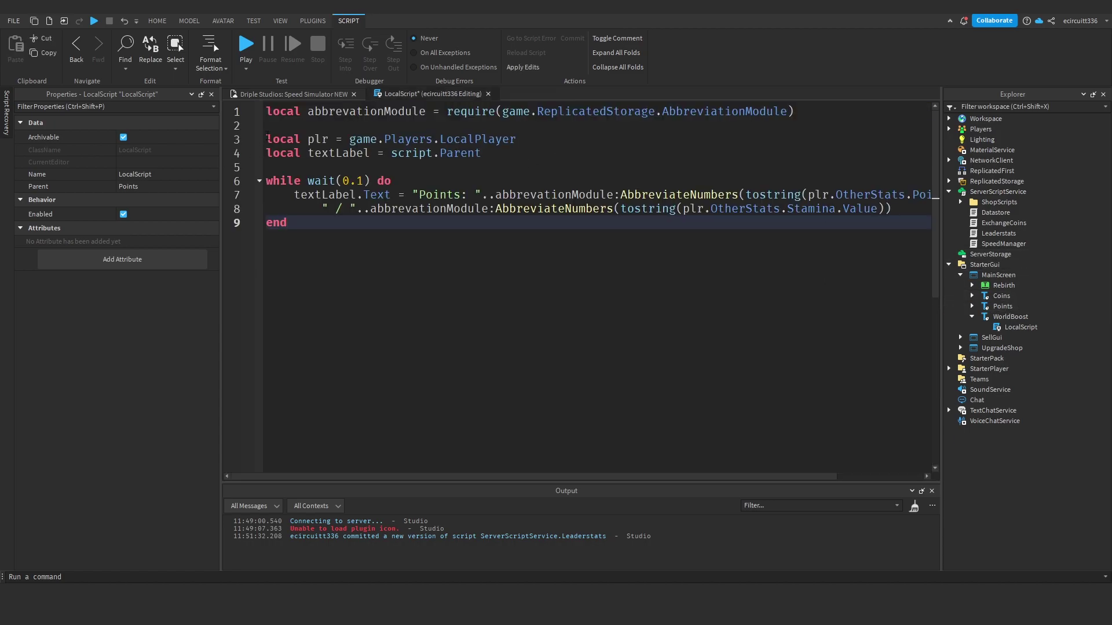
Remove the abbreviation module lines and set the text to "World Boost: "..plr.OtherStats.WorldBoost.Value.."X".
key(ctrl+Home)
key(shift+Down)
key(shift+Down)
key(BackSpace)
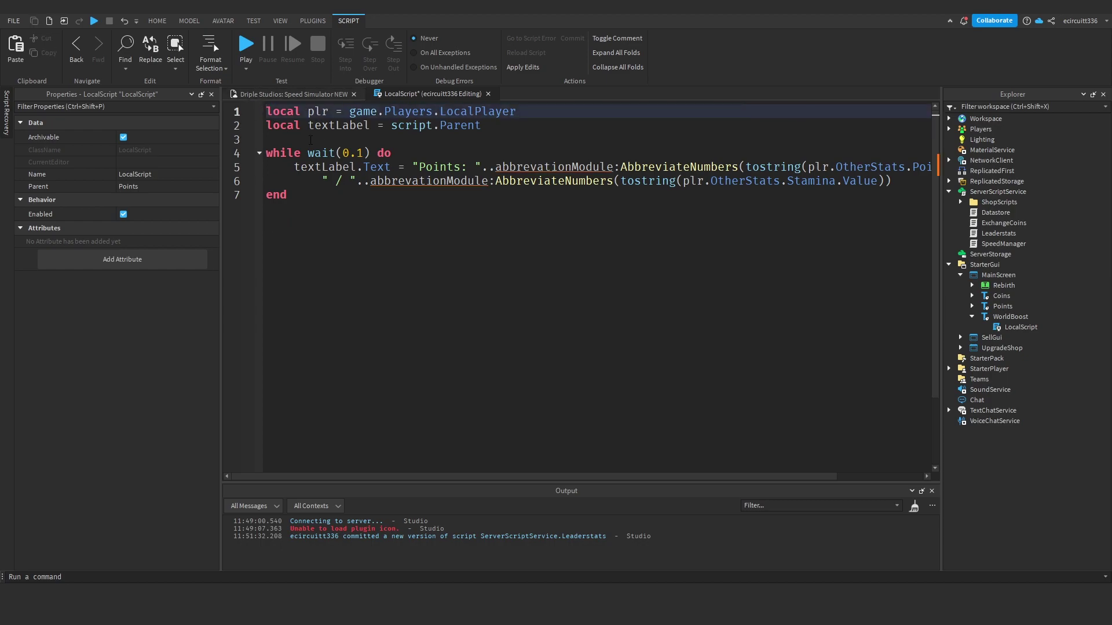
click(440, 193)
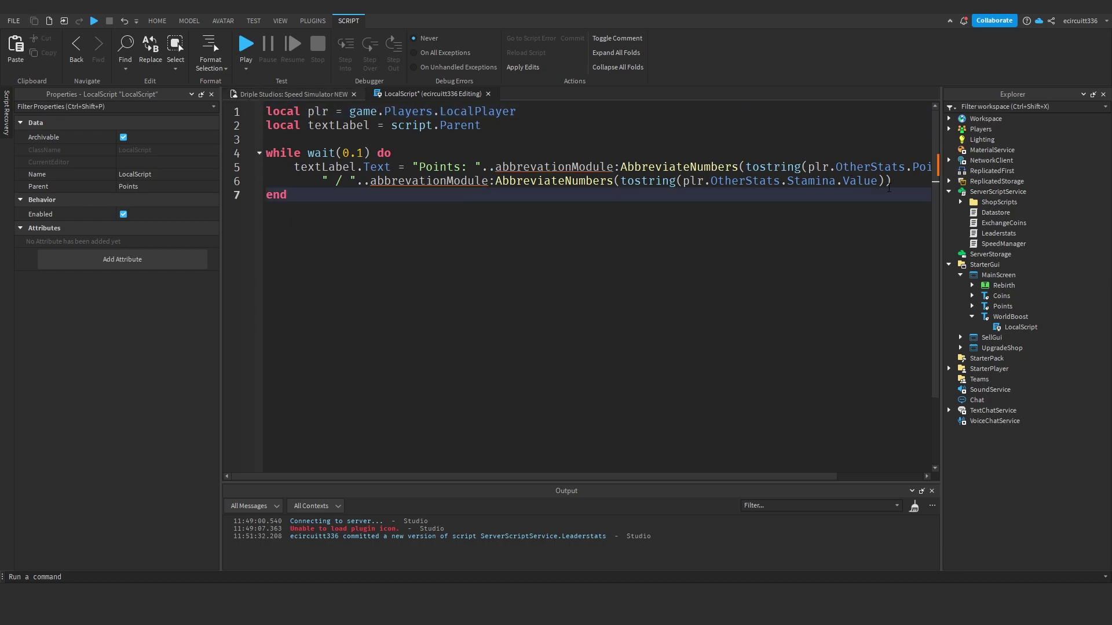
drag(891, 181, 412, 166)
key(BackSpace)
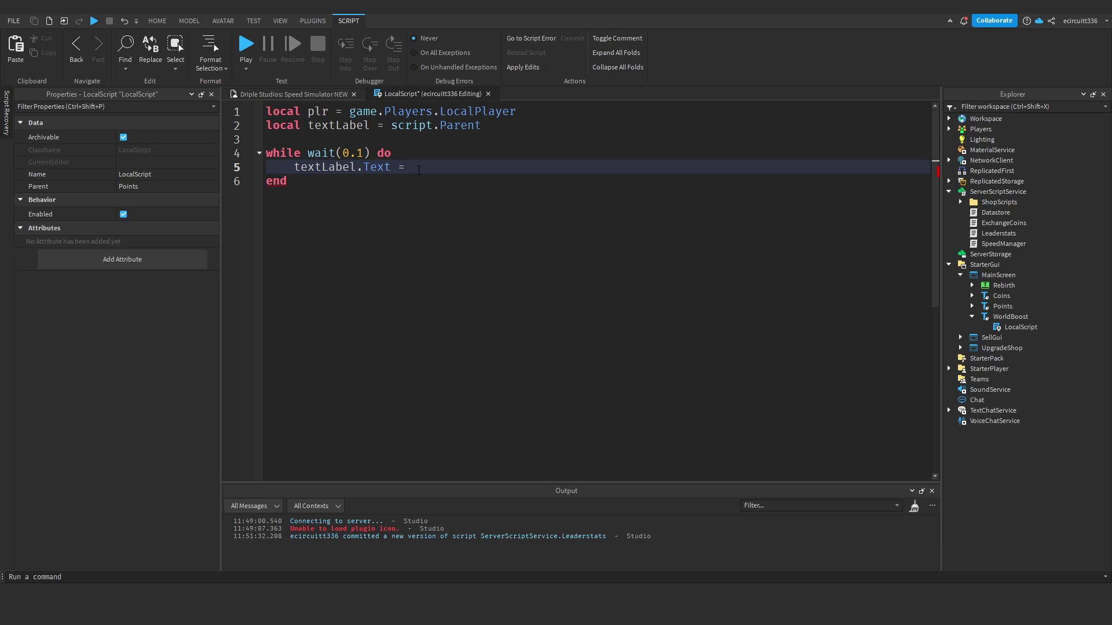
text(plr.OtherStats.World)
text(Boost)
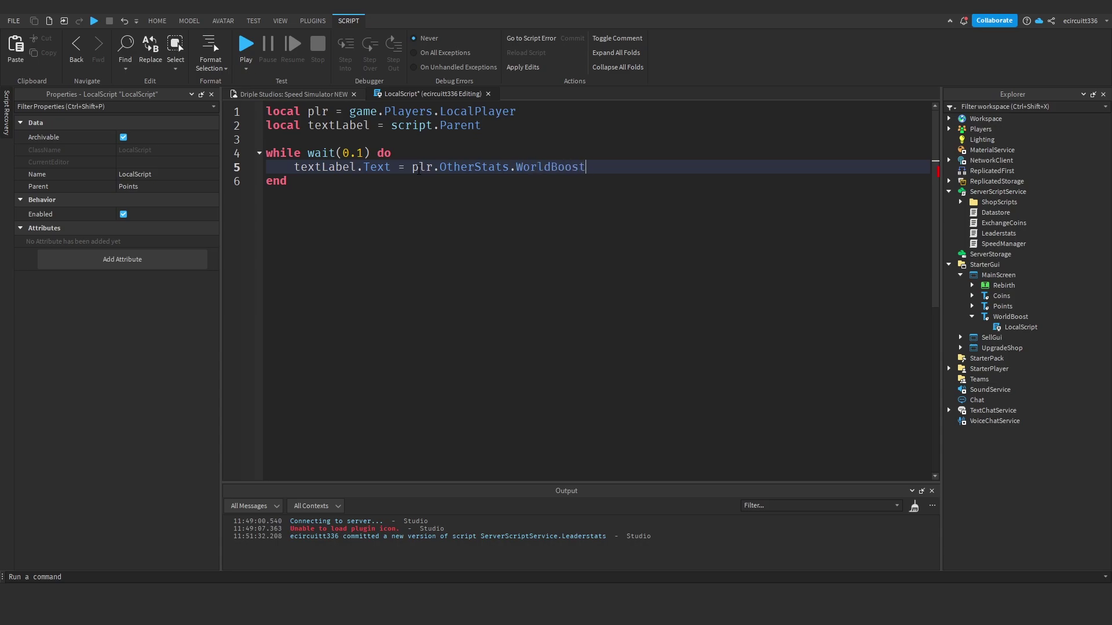
text(.Value)
click(412, 168)
text(")
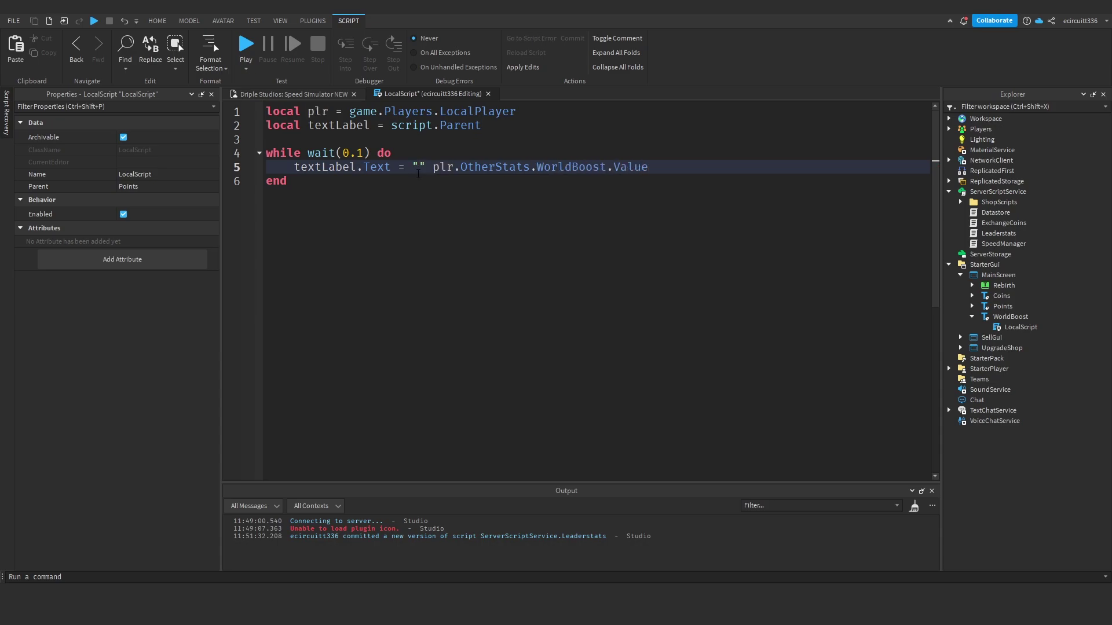
text(World Boost)
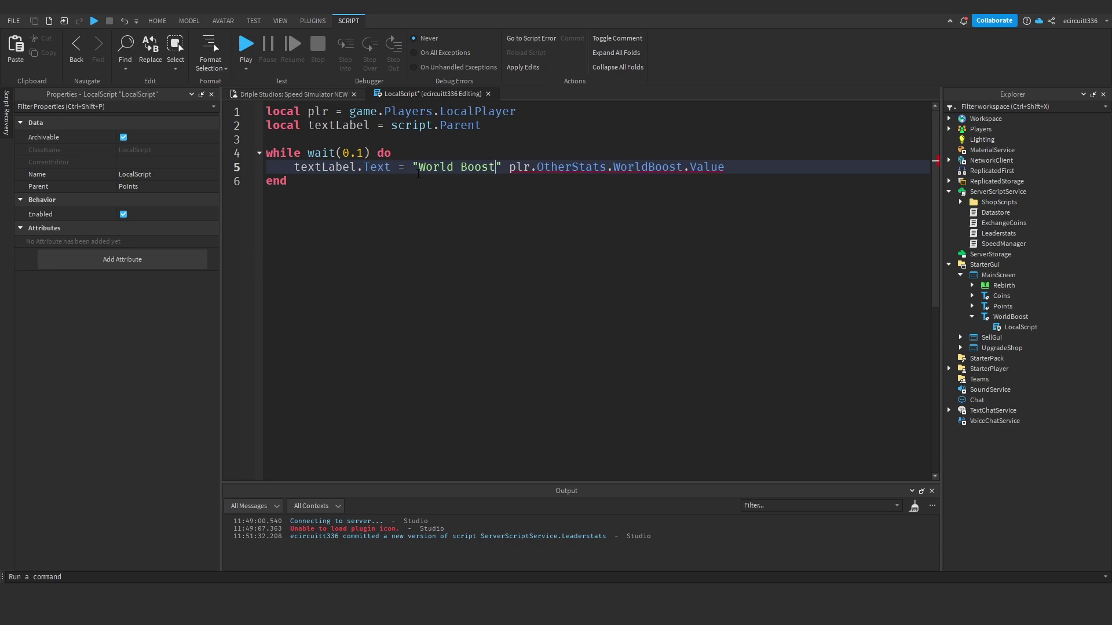
text(: ")
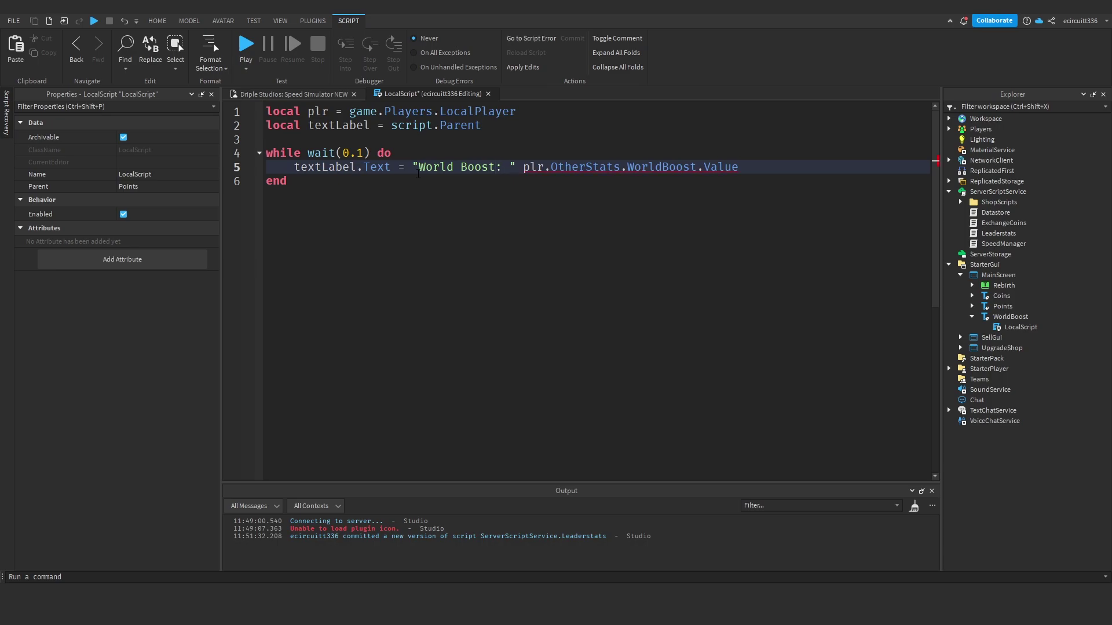
key(BackSpace)
text(..)
click(816, 156)
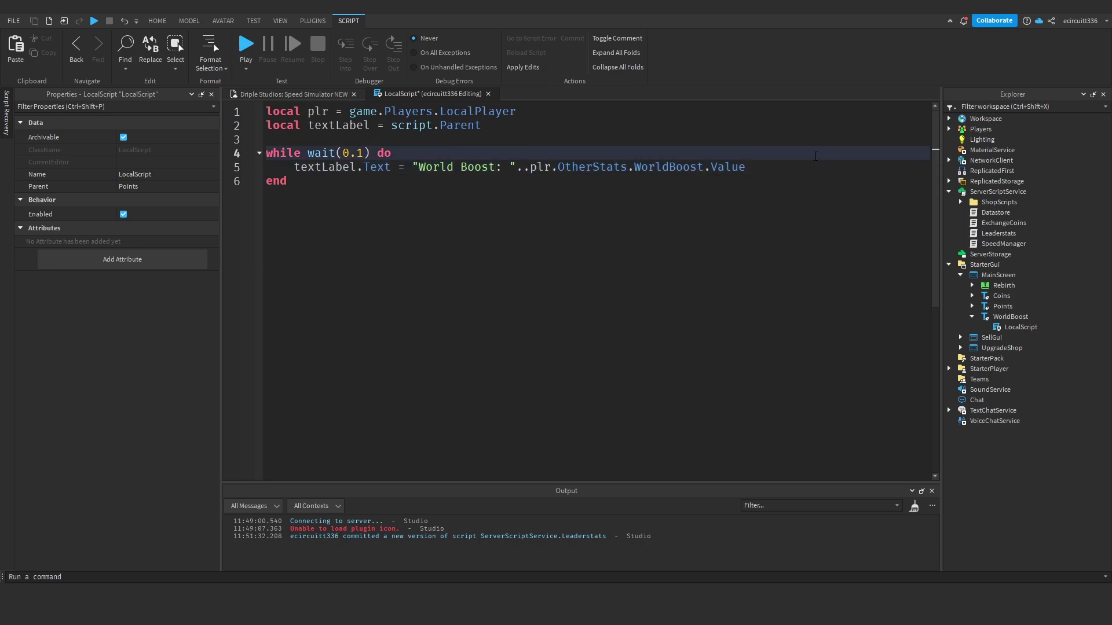
text(.."X")
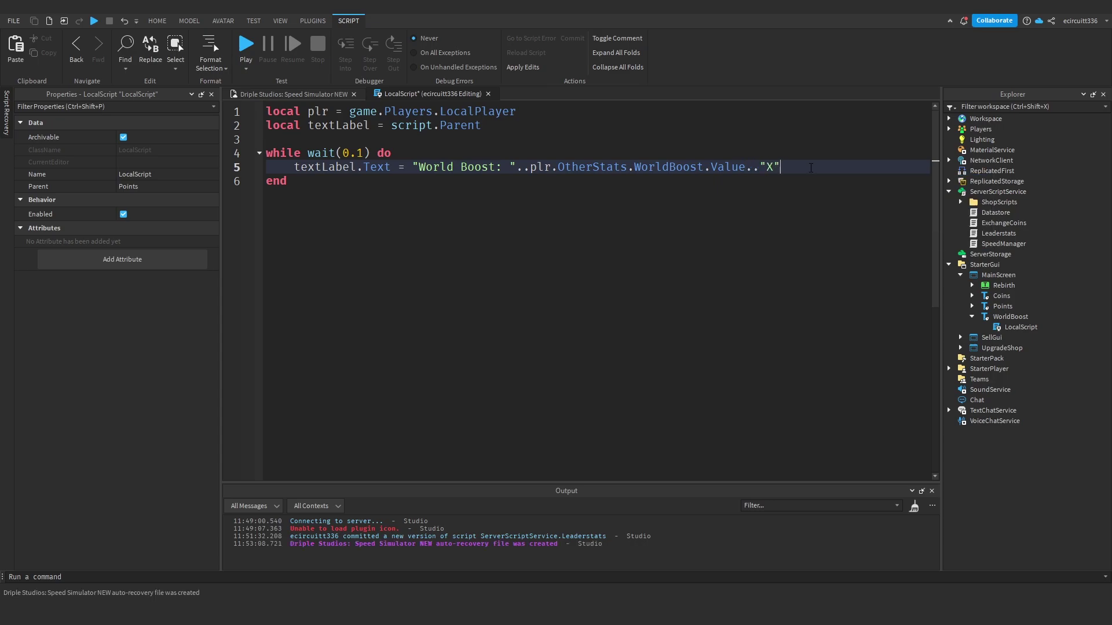
click(335, 94)
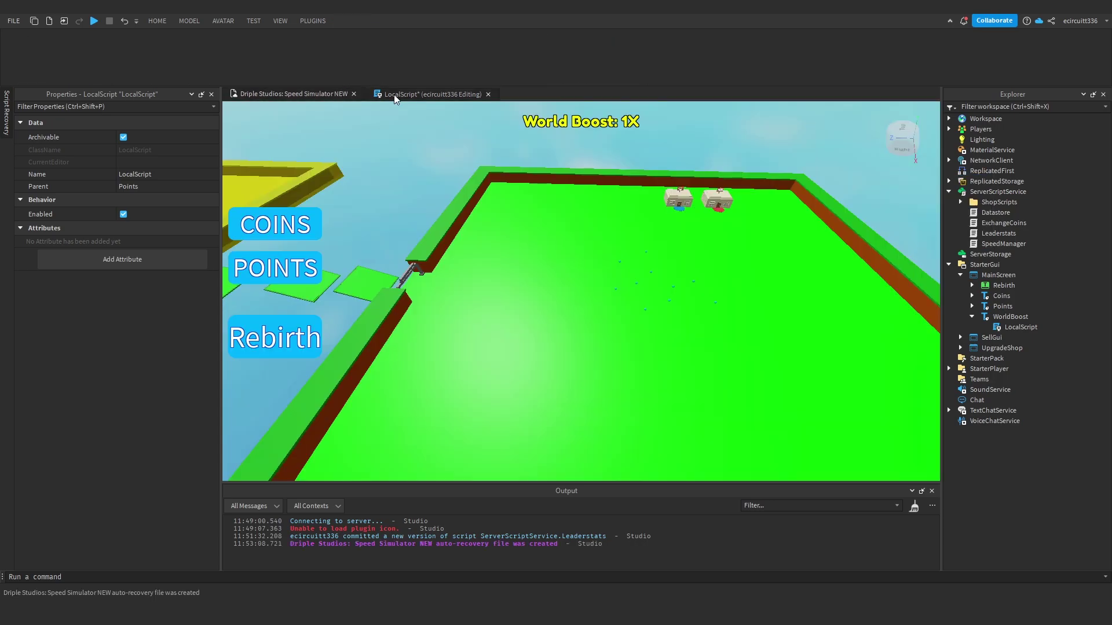
click(417, 95)
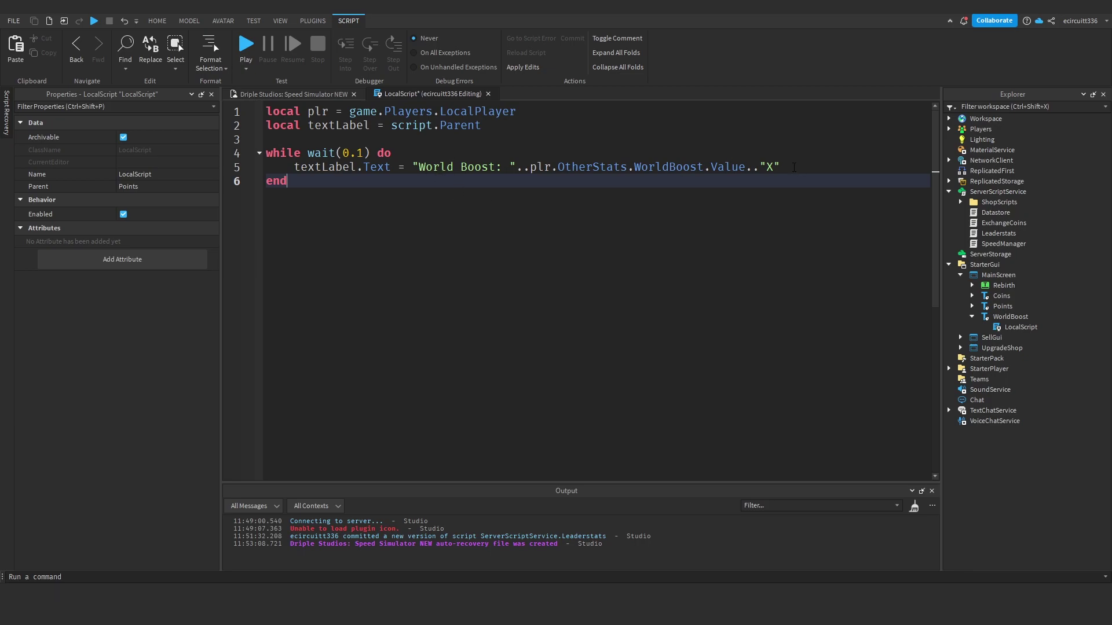
drag(420, 167, 756, 169)
click(790, 168)
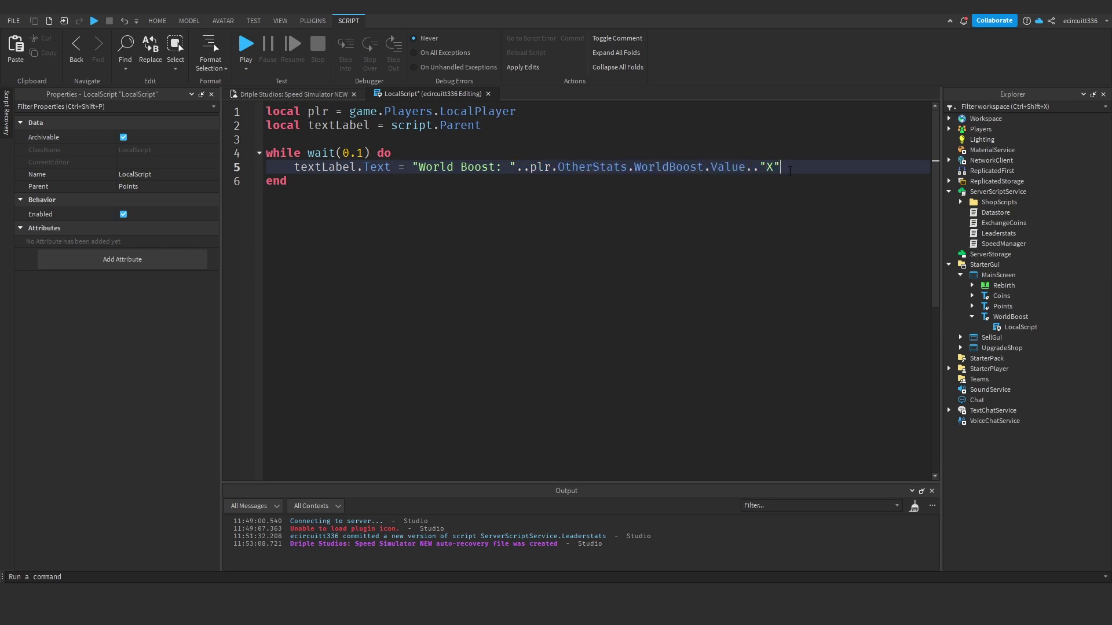
Navigate Workspace > IslandOne > IslandOne to the Baseplate and bring up its insert-object list.
click(488, 93)
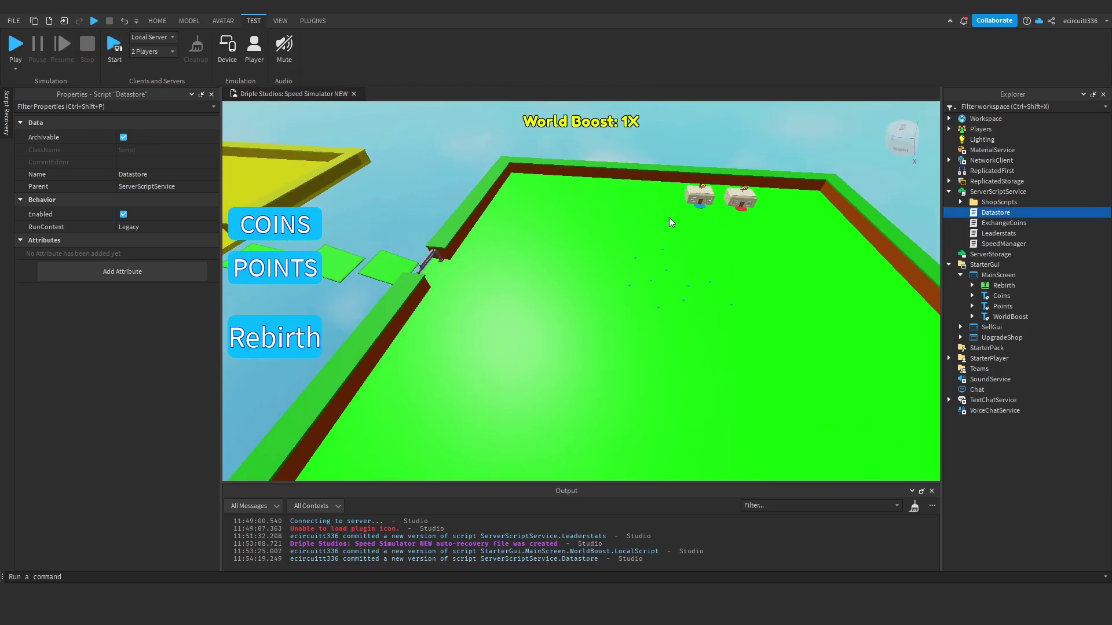
click(954, 211)
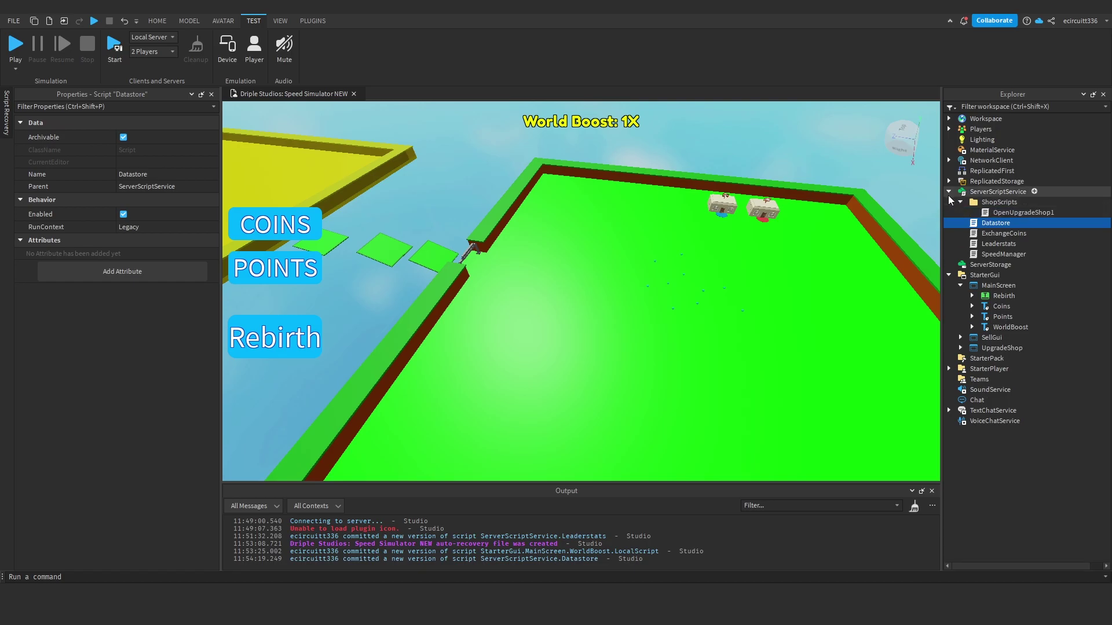
click(949, 192)
click(949, 193)
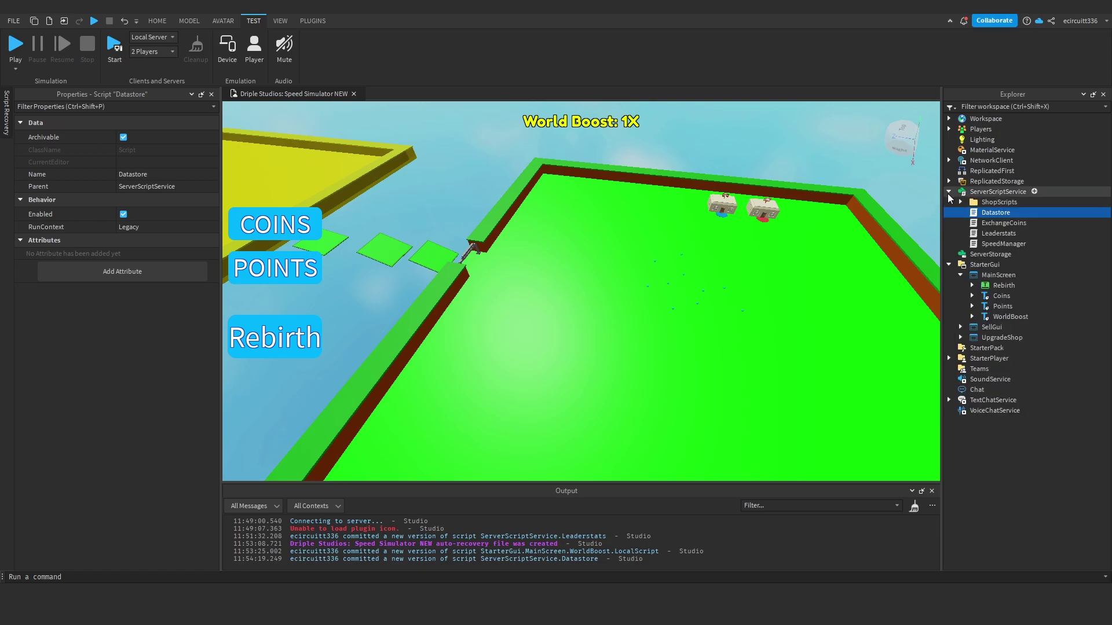
click(948, 191)
click(948, 118)
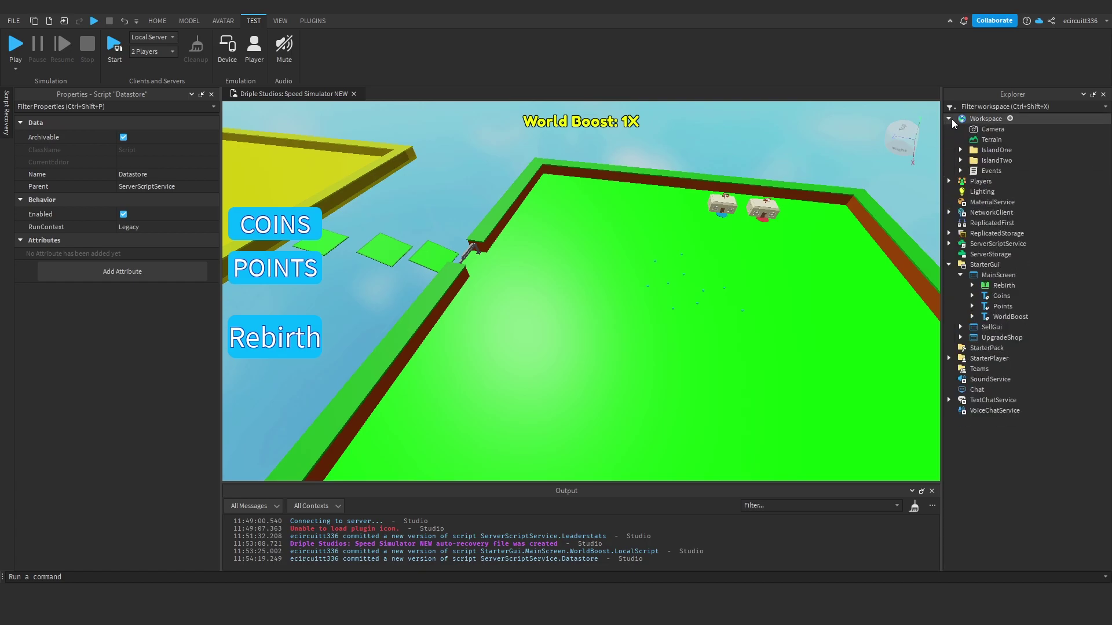
click(960, 150)
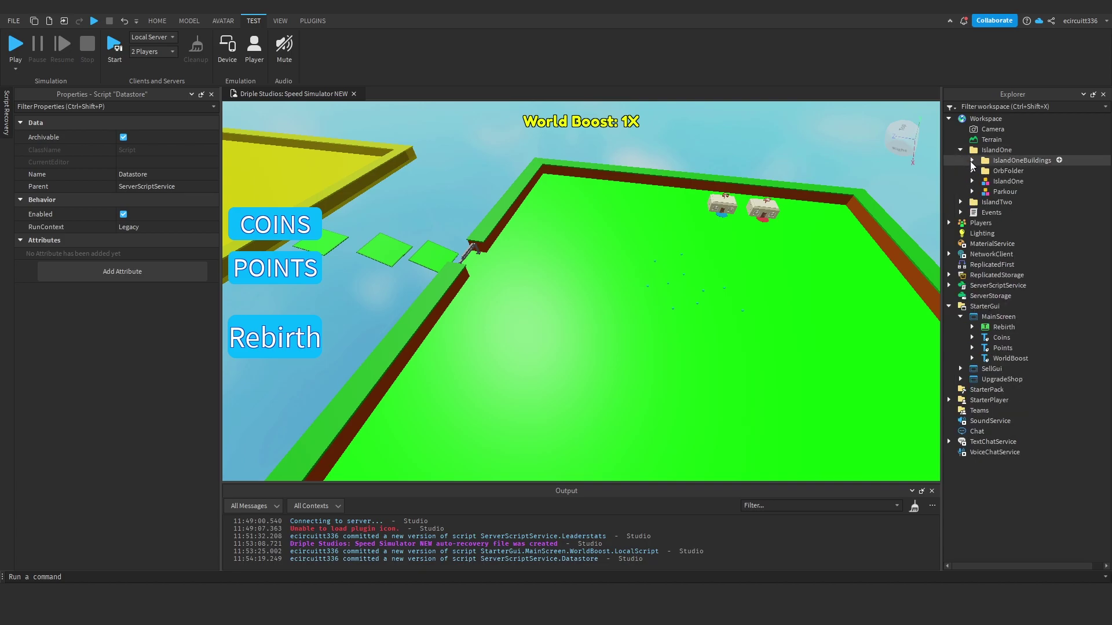
click(970, 160)
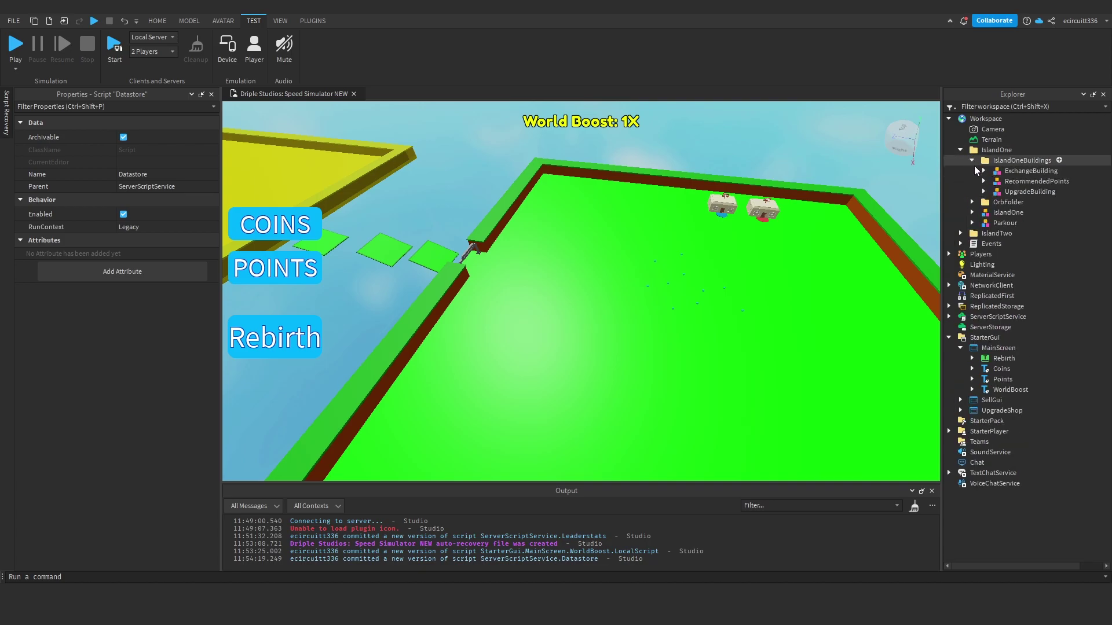
click(972, 161)
click(973, 181)
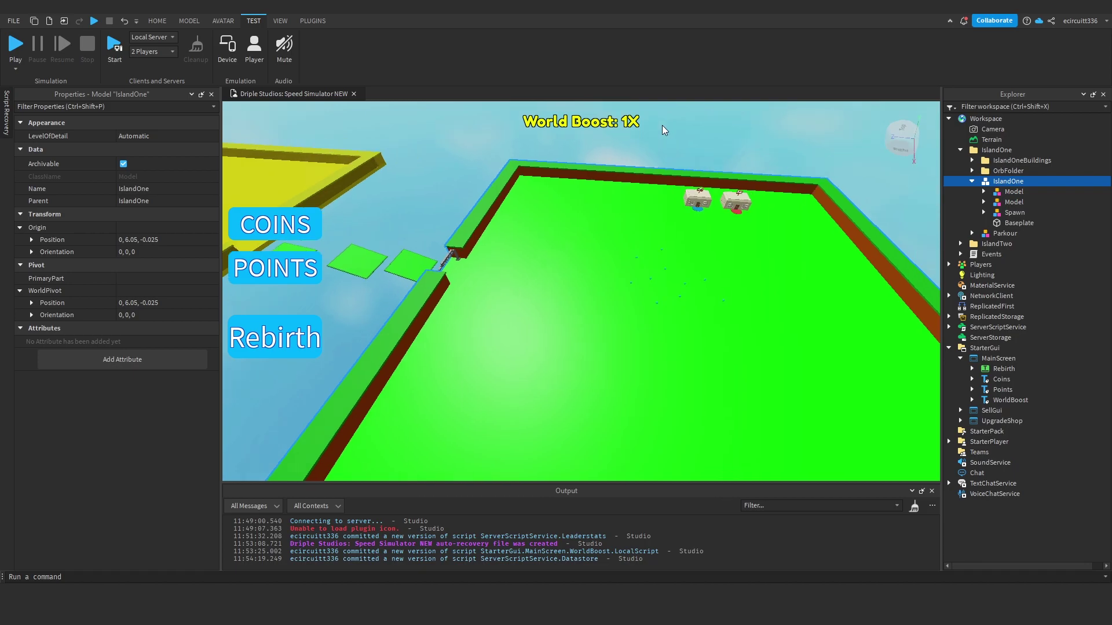
click(730, 173)
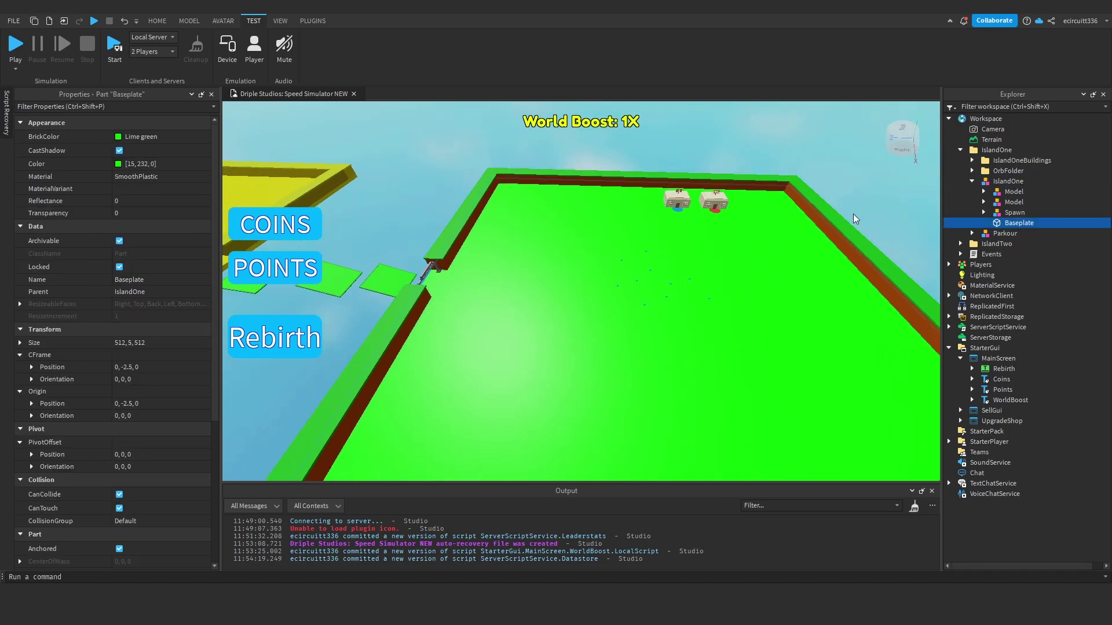
click(1096, 223)
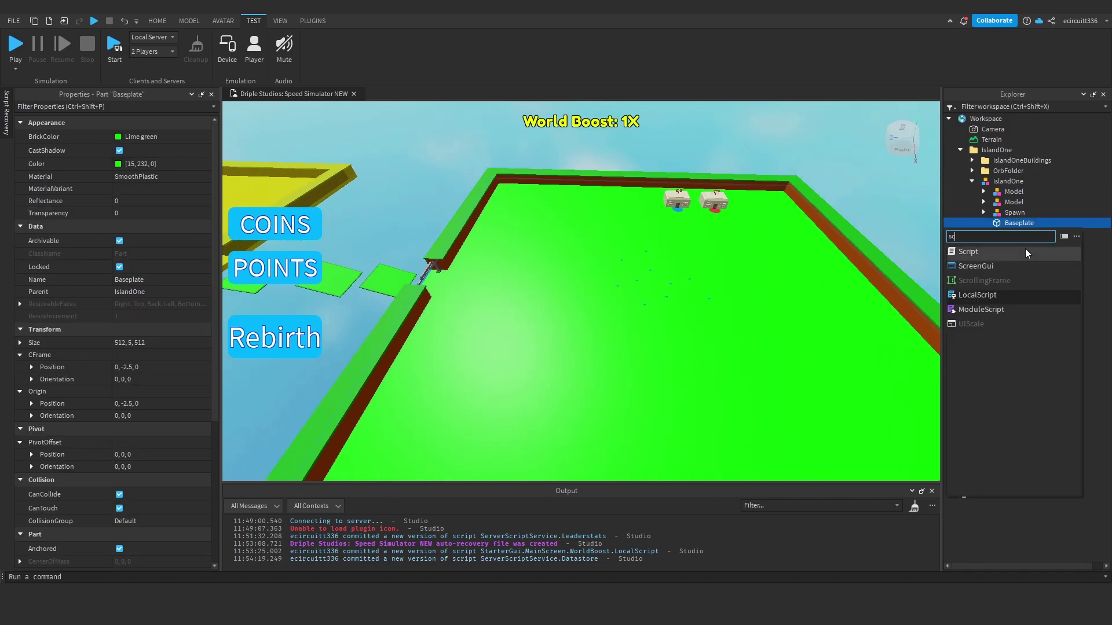
Insert an empty Script into the Baseplate and write its Touched:Connect(function(hit) header.
click(1015, 255)
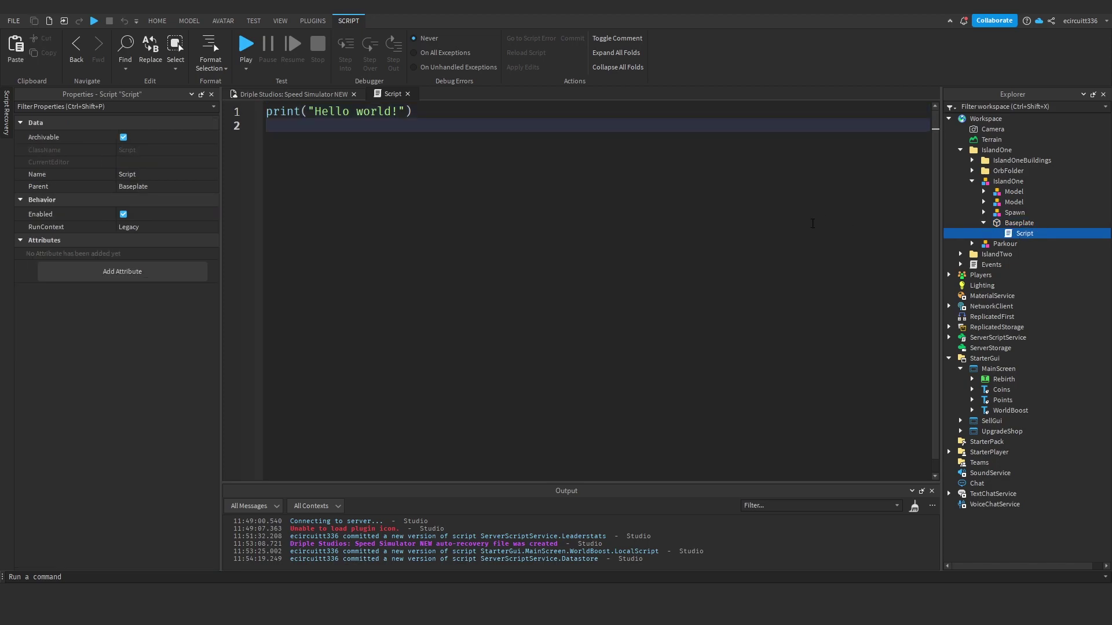
key(ctrl+a)
key(BackSpace)
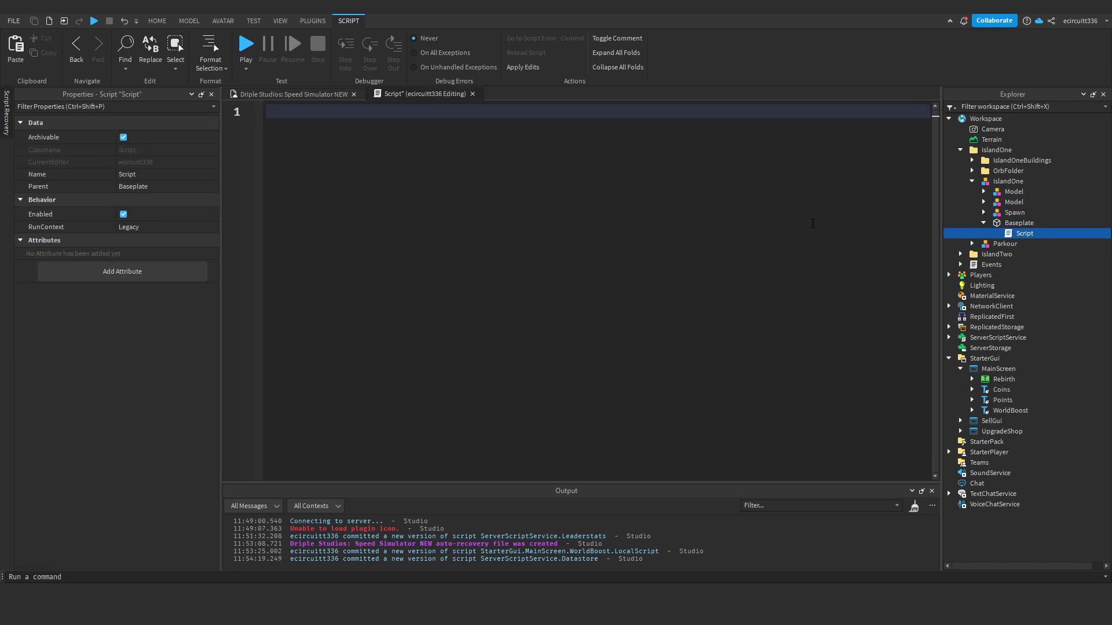
text(script)
text(.Parent.Tou)
key(Tab)
text(:)
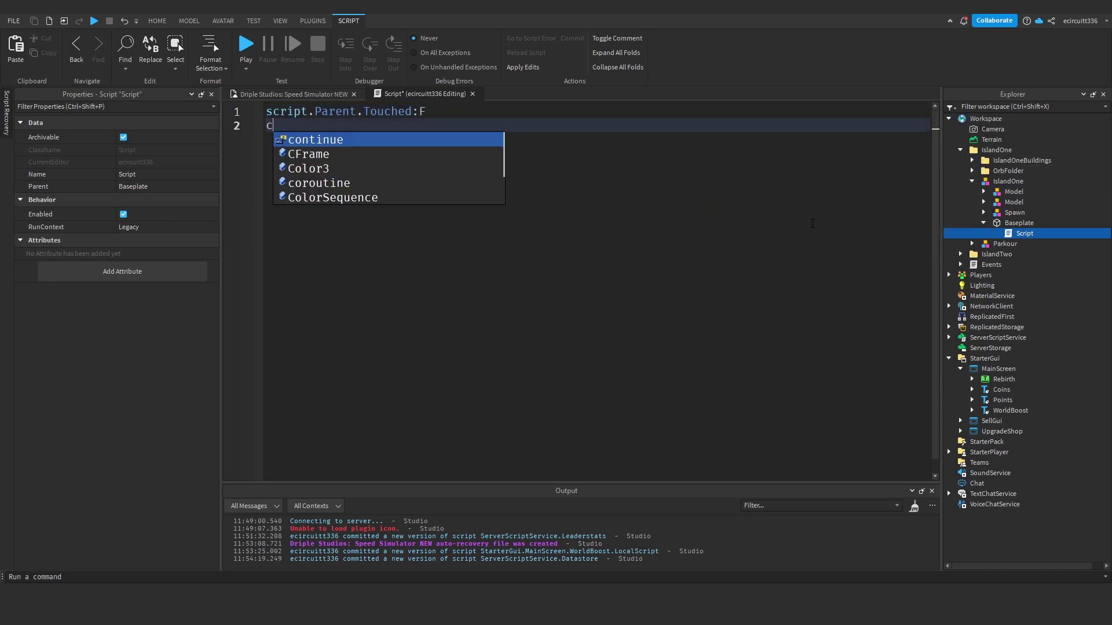
key(Tab)
text((function(h)
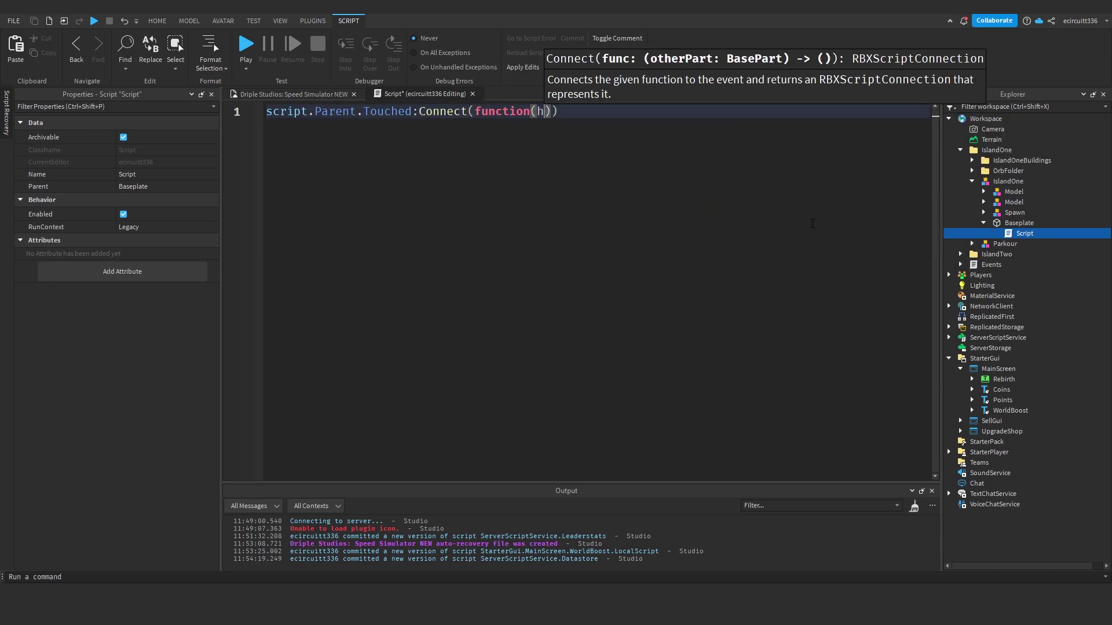
text(it)
key(Return)
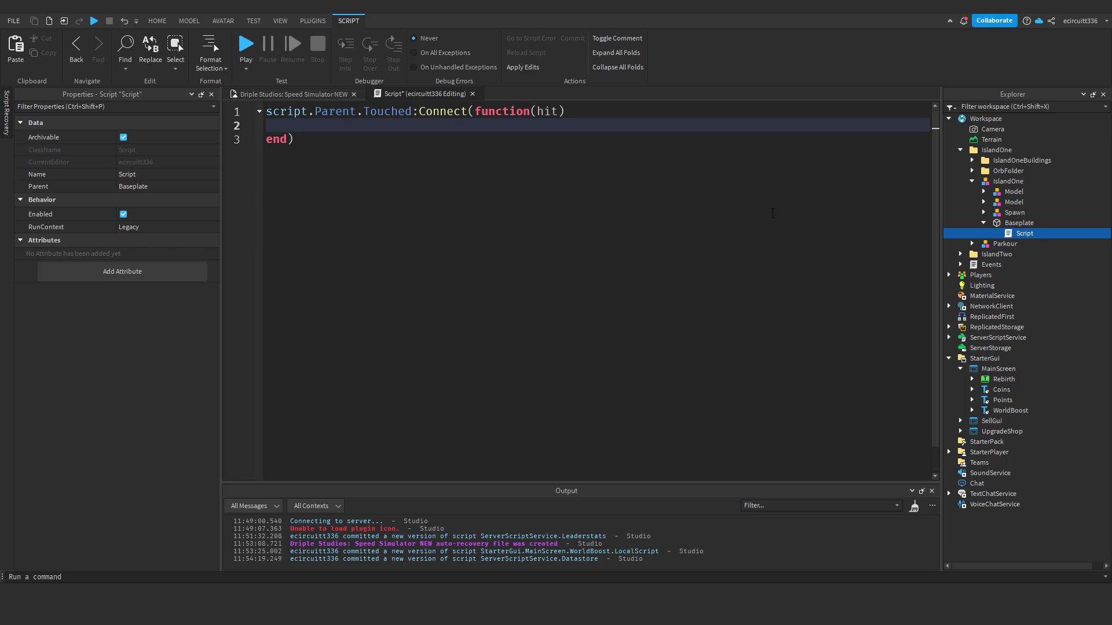
Add a player-character check and store game.Players:GetPlayerFromCharacter(hit.Parent) in plr.
key(ctrl+a)
click(379, 130)
text(if g)
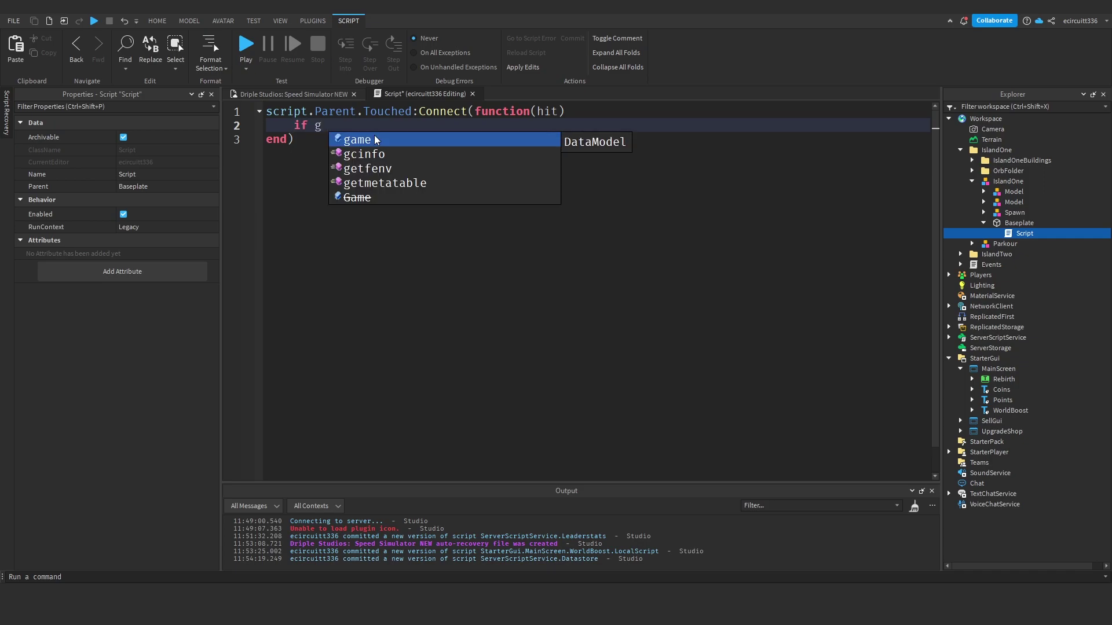
text(ame.Players:Get)
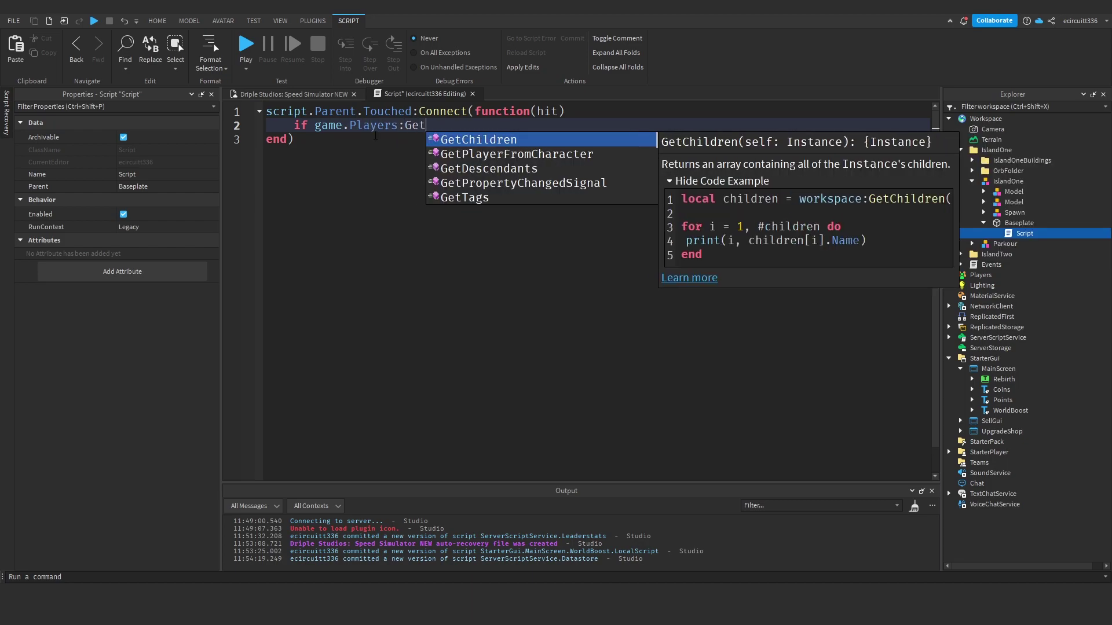
text(Pla)
key(Tab)
text(hit.Pa)
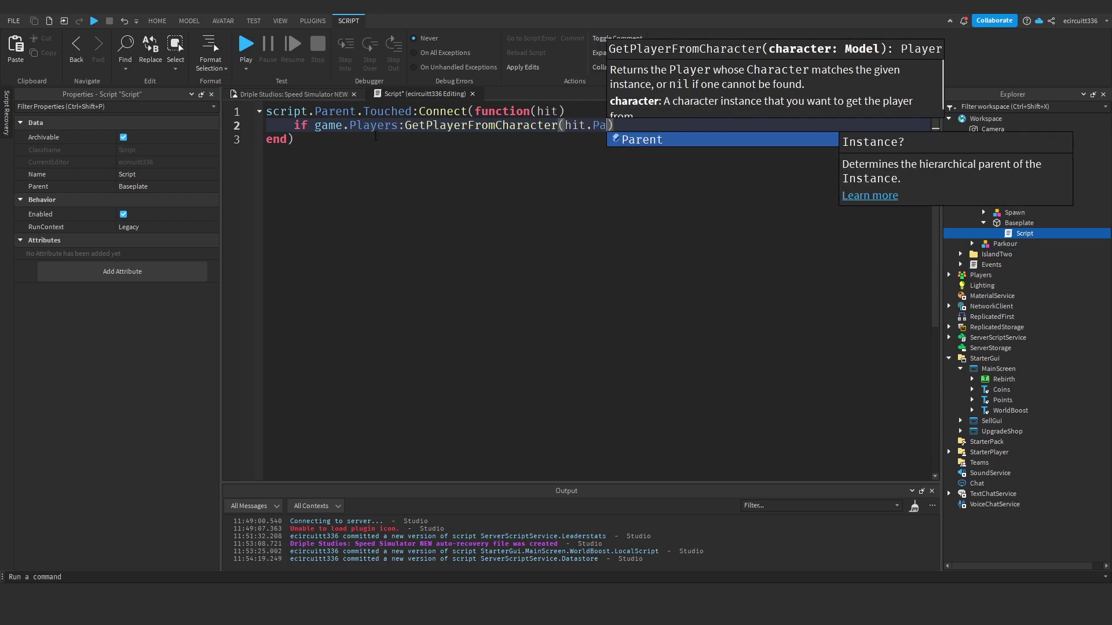
key(Tab)
key(End)
text(then)
key(Return)
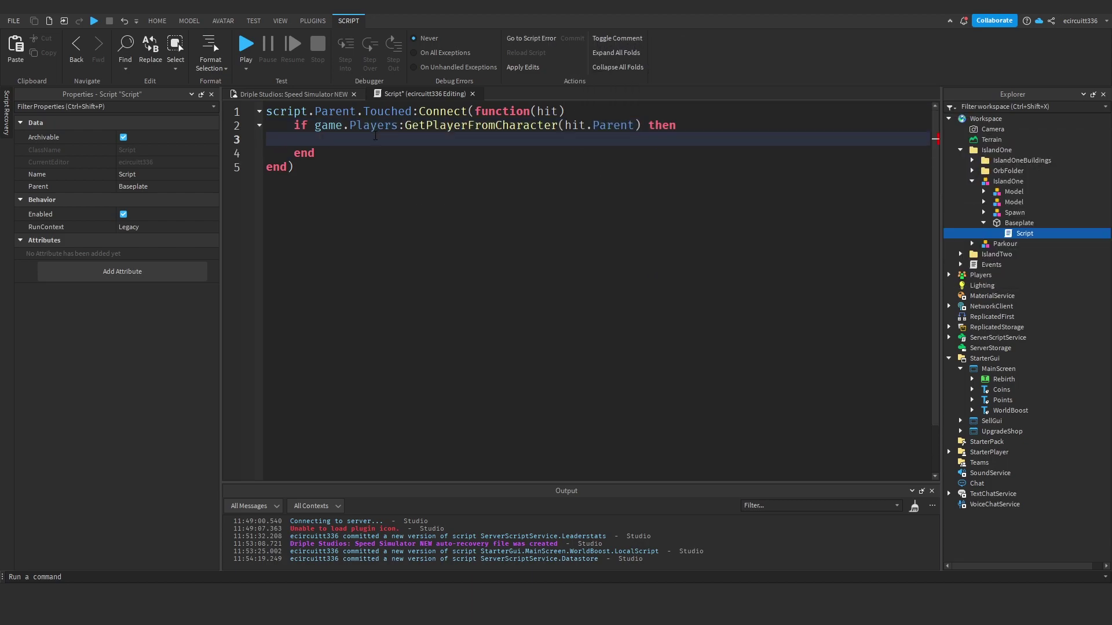
text(local plr =)
text( game>)
key(BackSpace)
text(.Players)
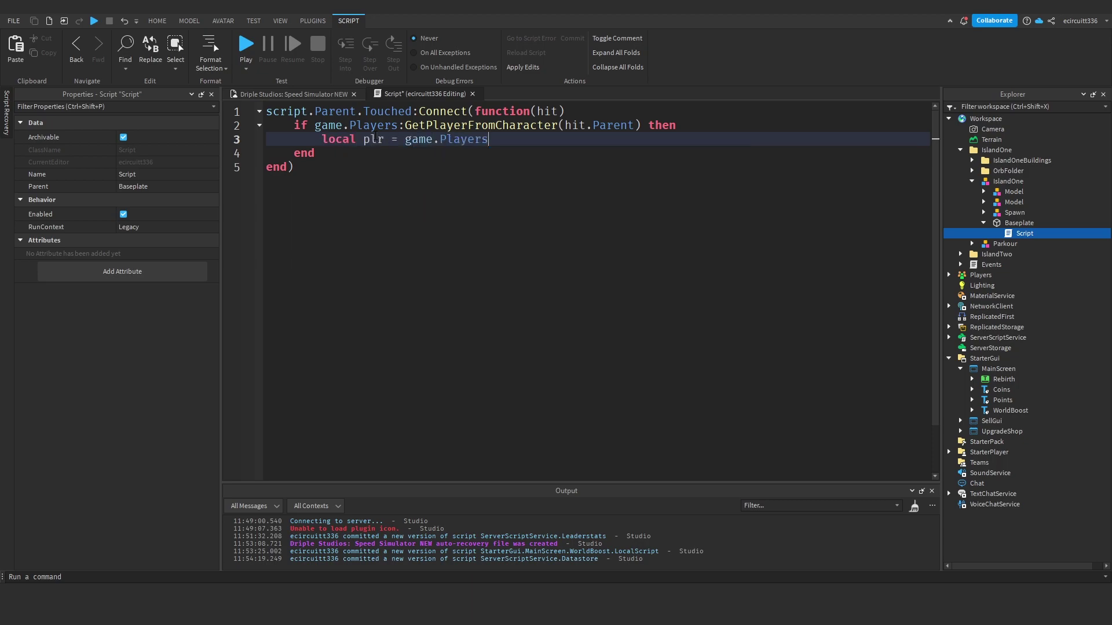
text(:GetPla)
key(Tab)
text((hit)
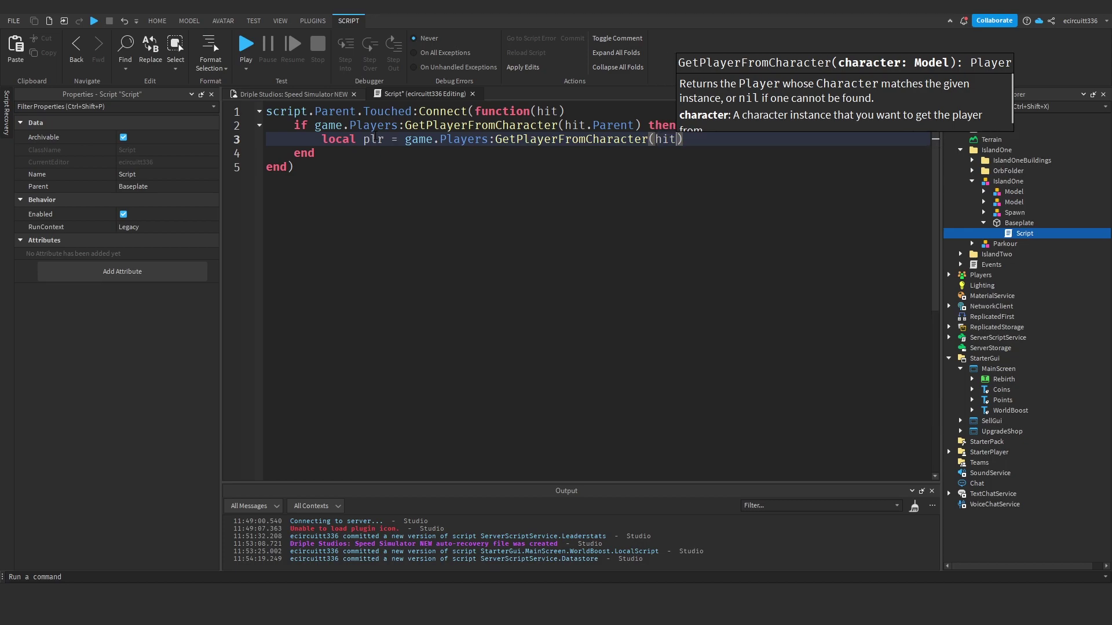
text(.P)
key(Tab)
text())
key(Return)
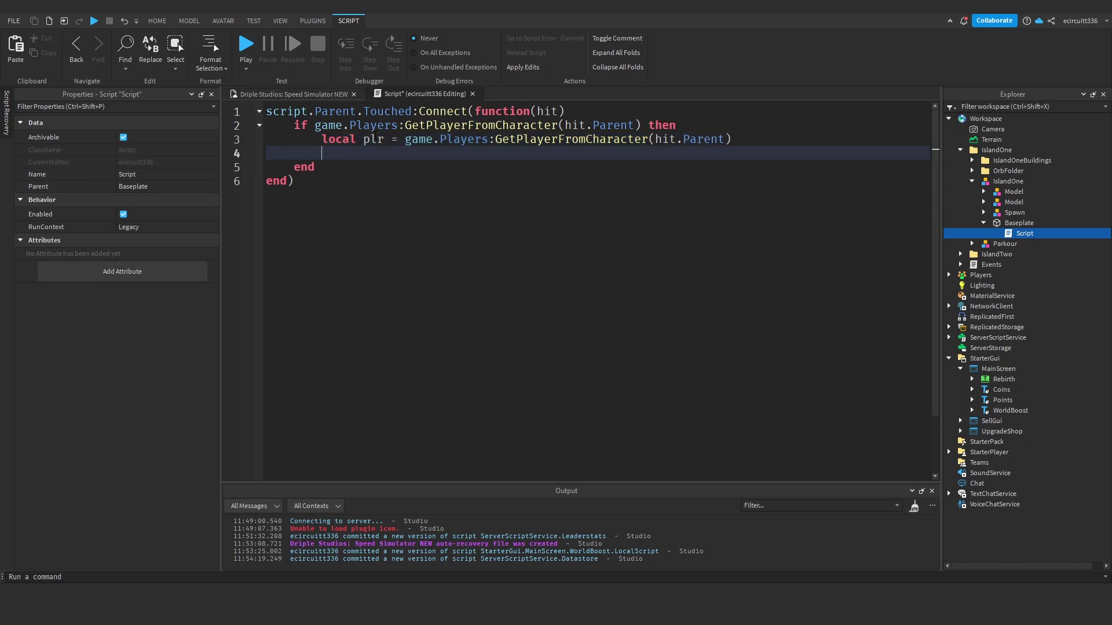
Write the FindFirstChild("WorldBoost") call on line 4, removing the stray colon after plr.
click(319, 92)
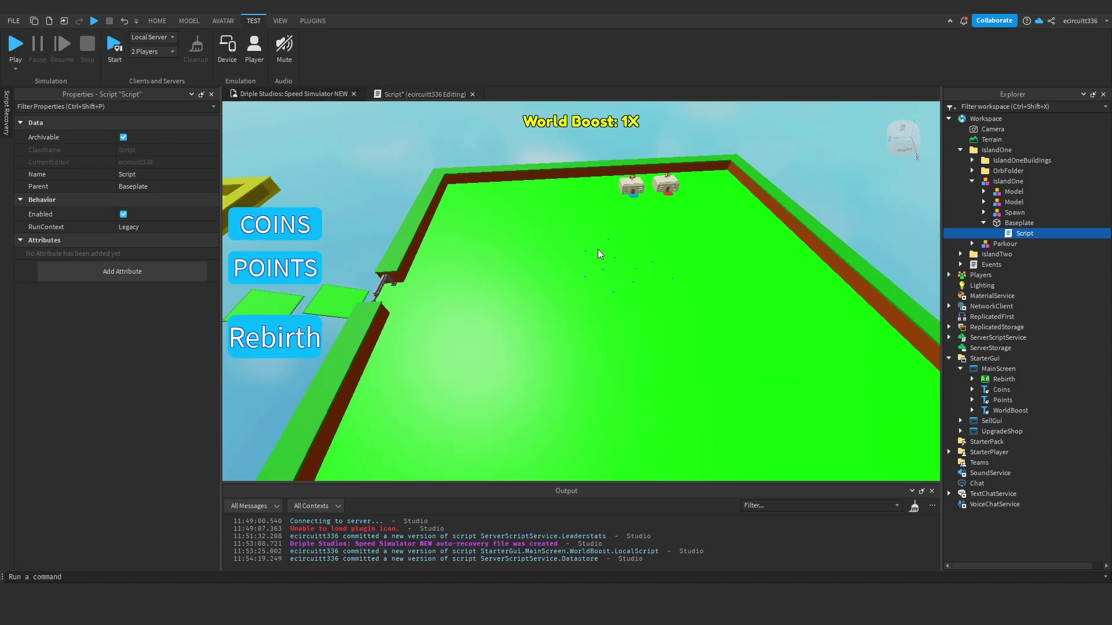
click(408, 94)
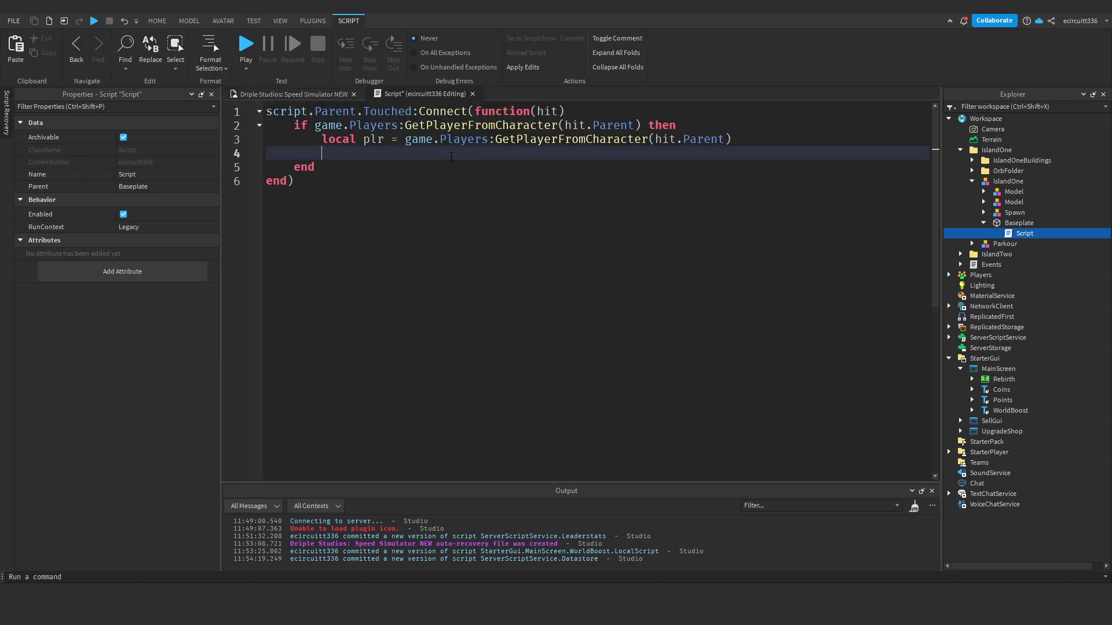
text(plr:FindFi)
key(Tab)
text(()
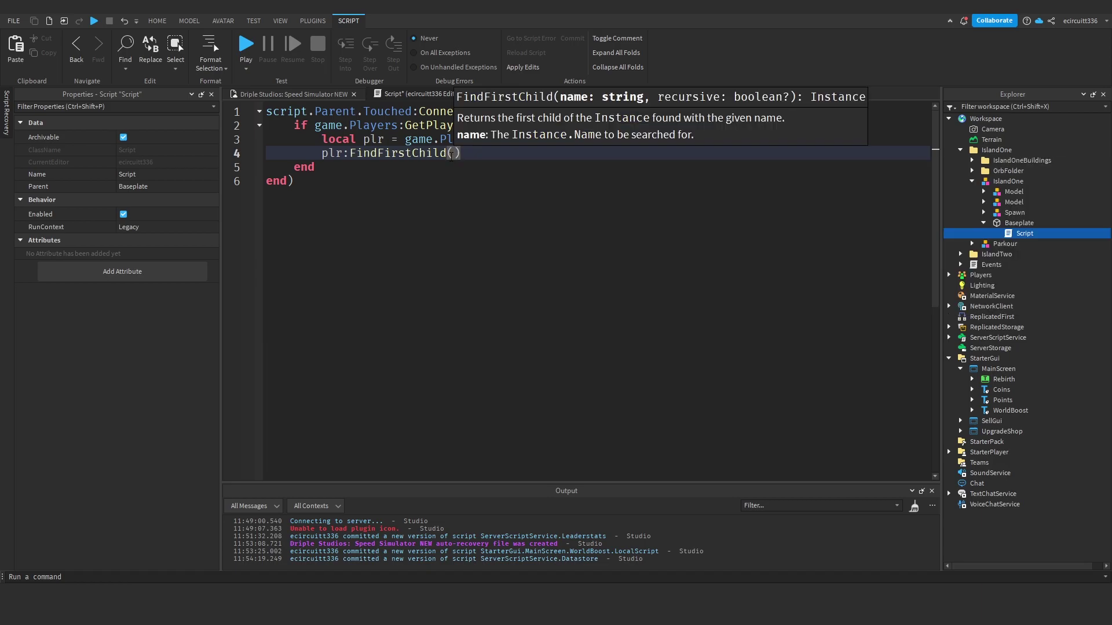
text("WorldB)
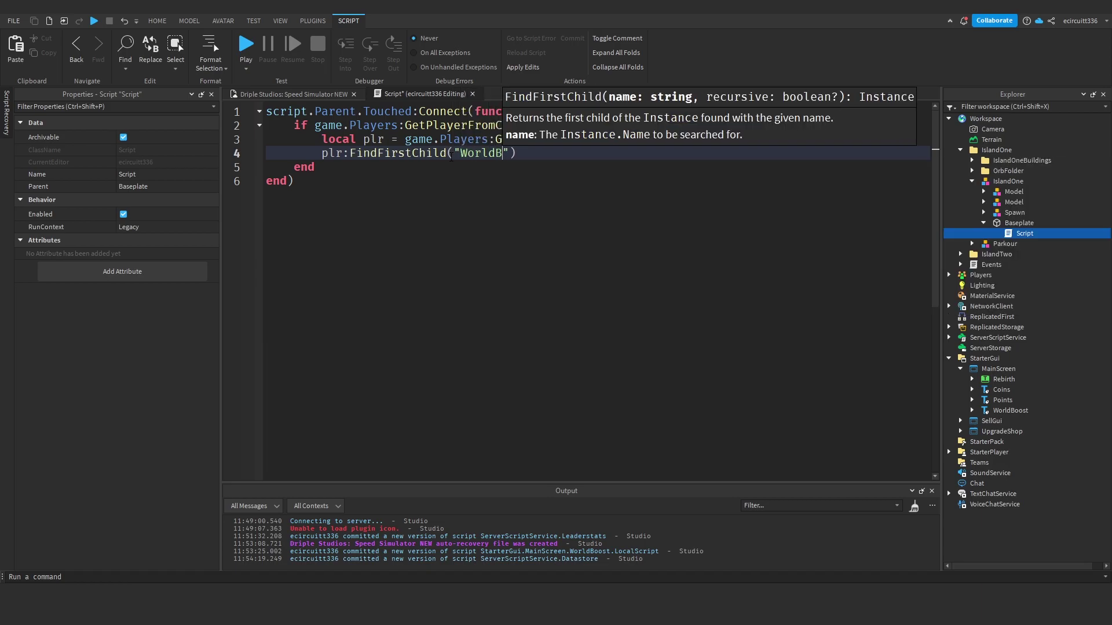
text(oost)
key(End)
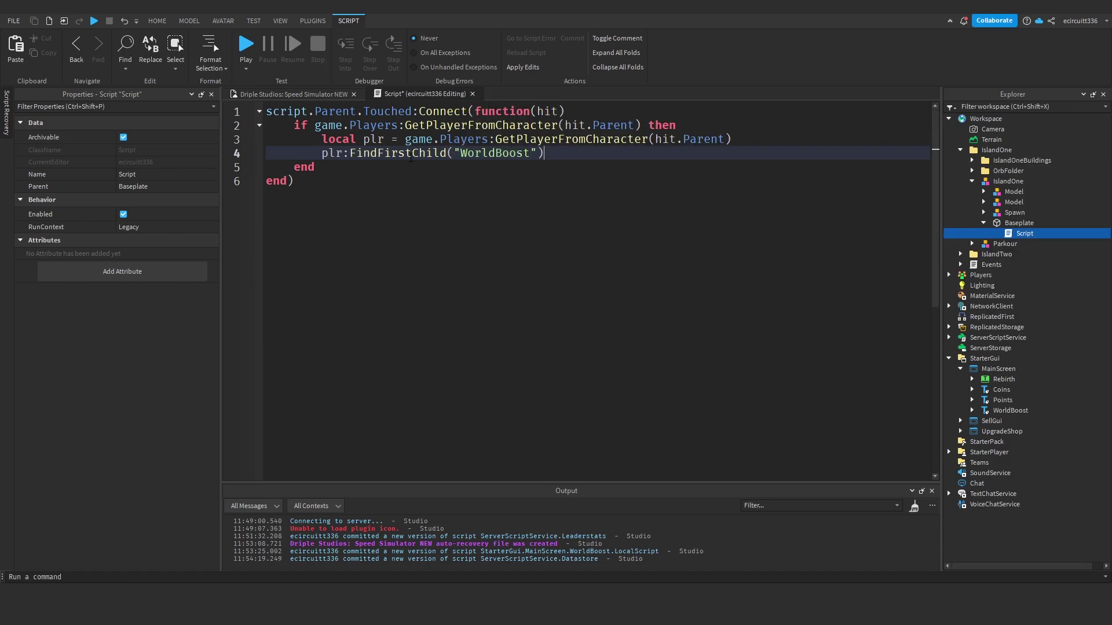
key(ctrl+Left)
key(ctrl+Left)
key(ctrl+Left)
key(BackSpace)
text(.)
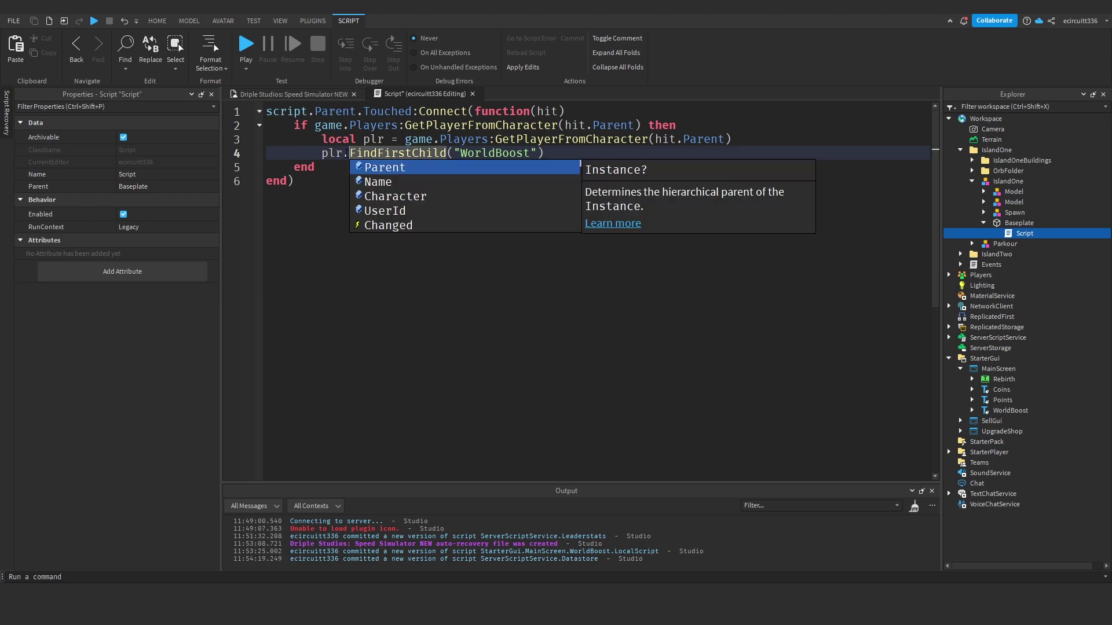
text(OtherStats)
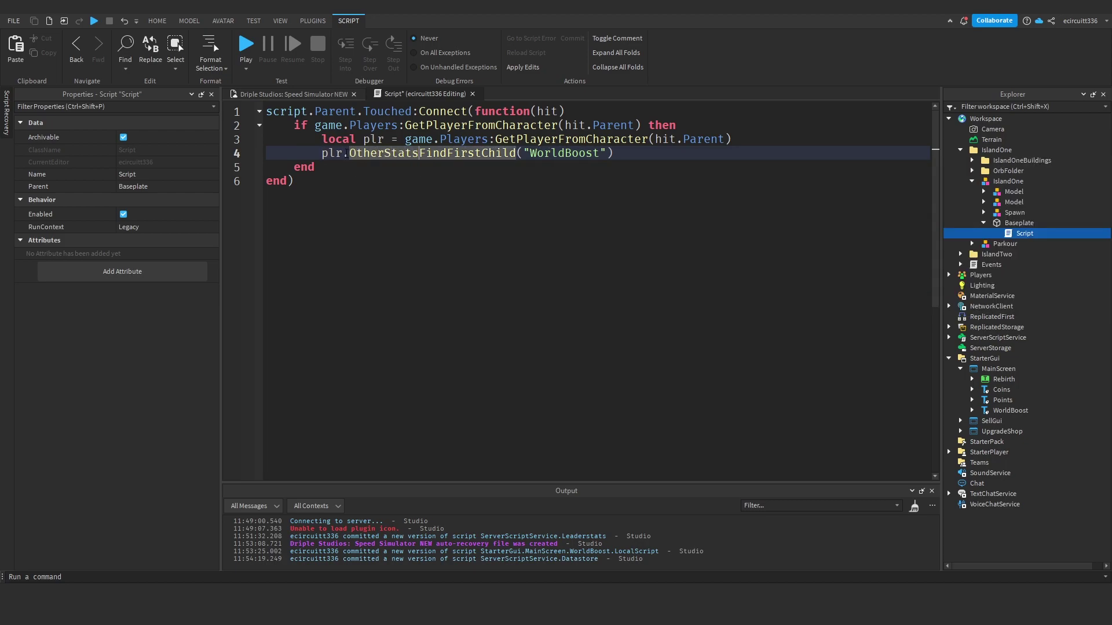
text(:)
key(Down)
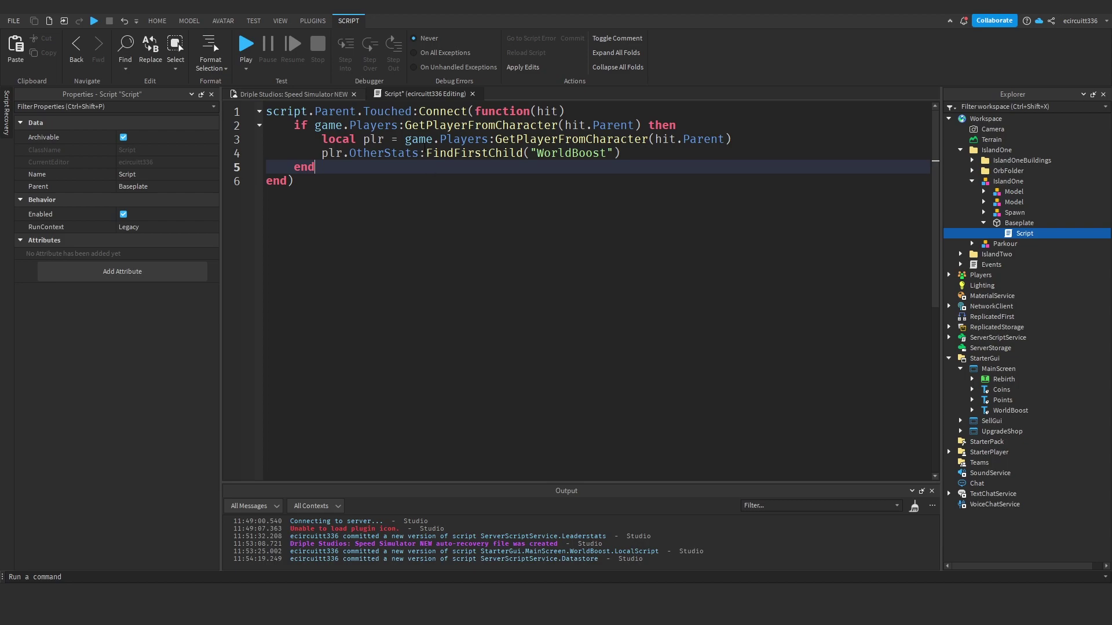
Complete line 4 as plr.OtherStats:FindFirstChild("WorldBoost").Value = 1.
click(391, 184)
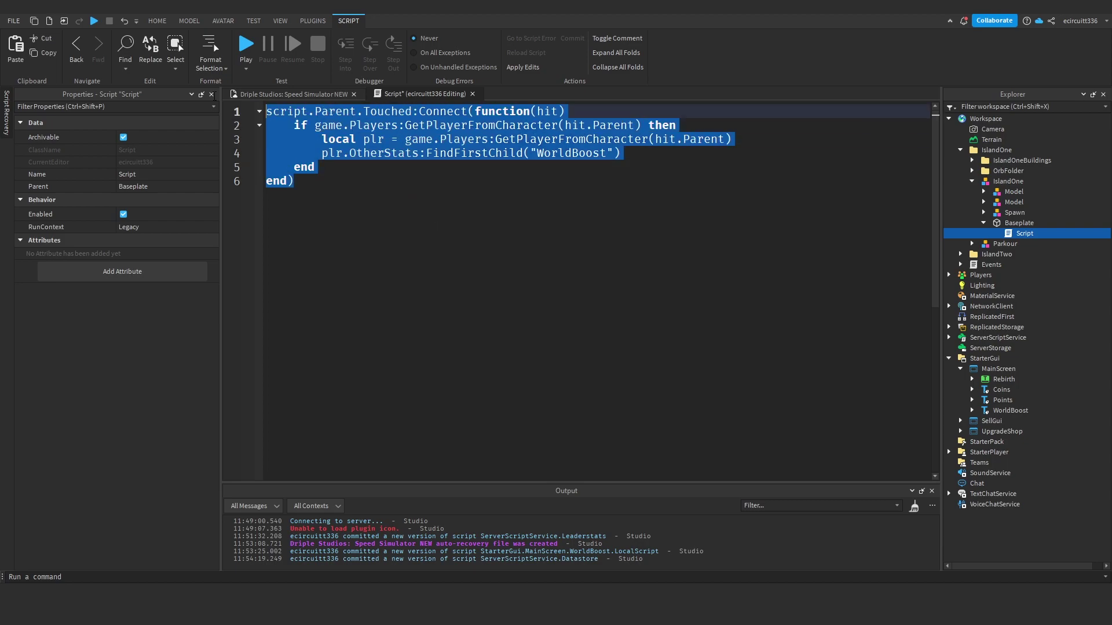
click(357, 201)
click(667, 153)
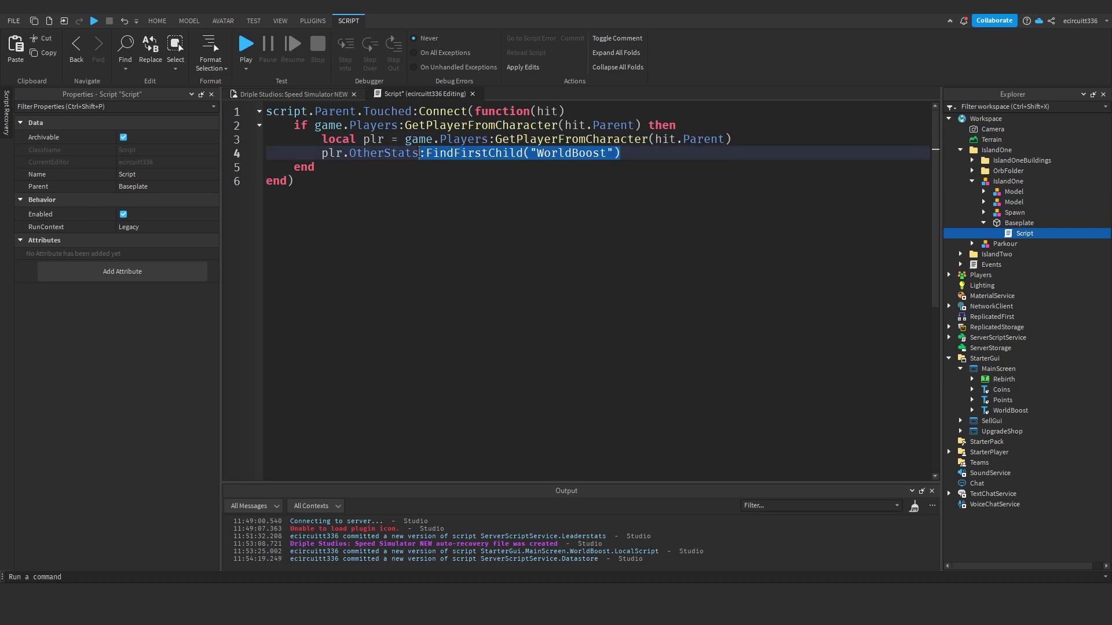
click(419, 160)
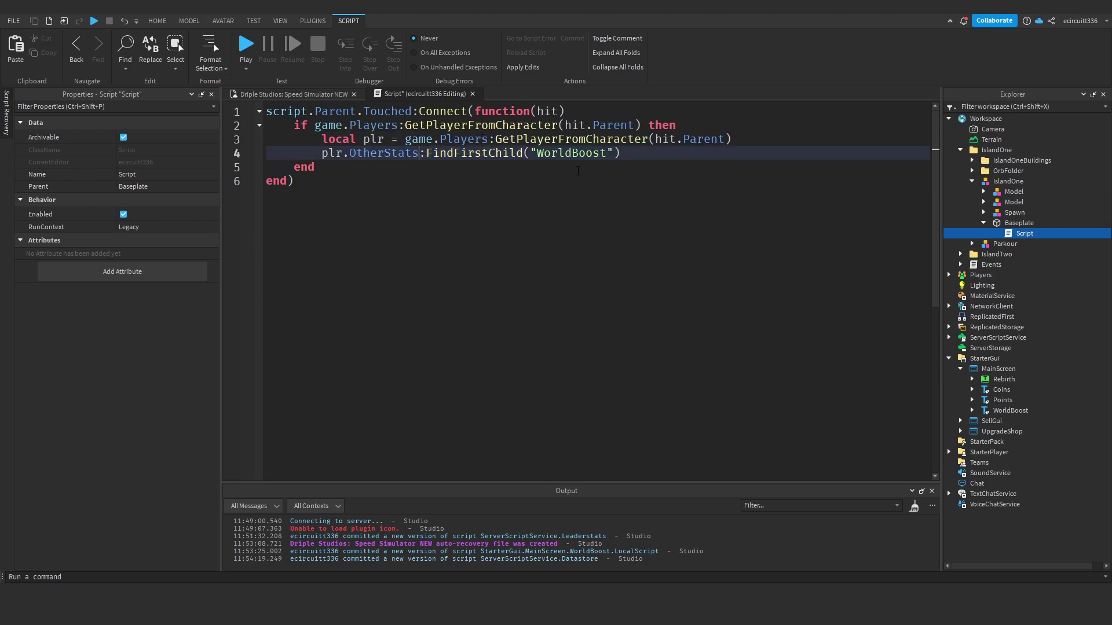
drag(420, 154, 497, 154)
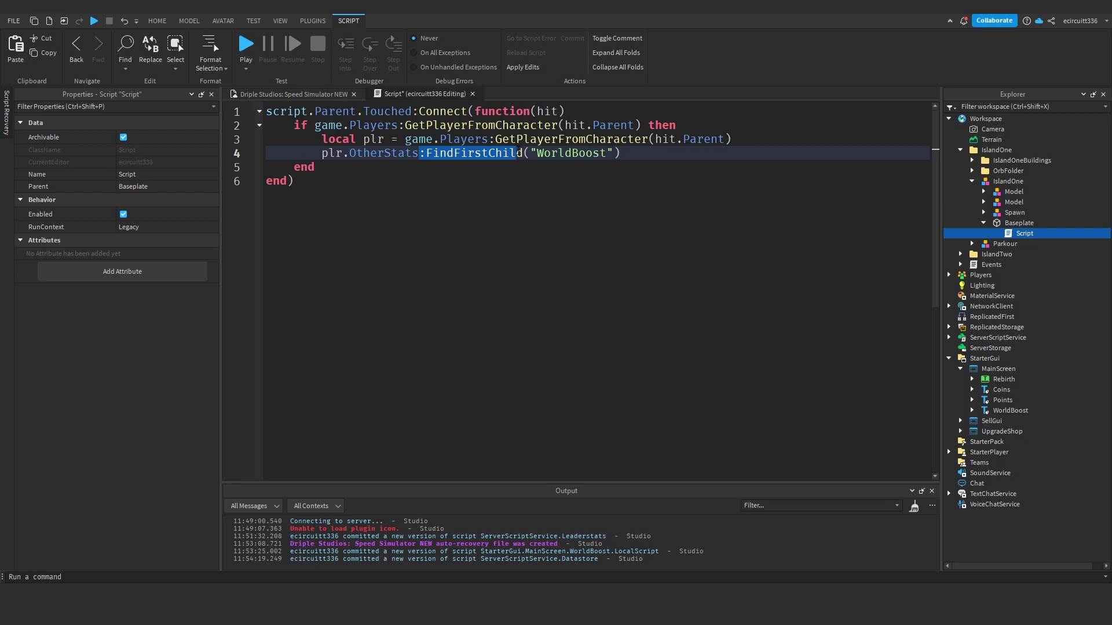
drag(323, 154, 533, 152)
click(620, 153)
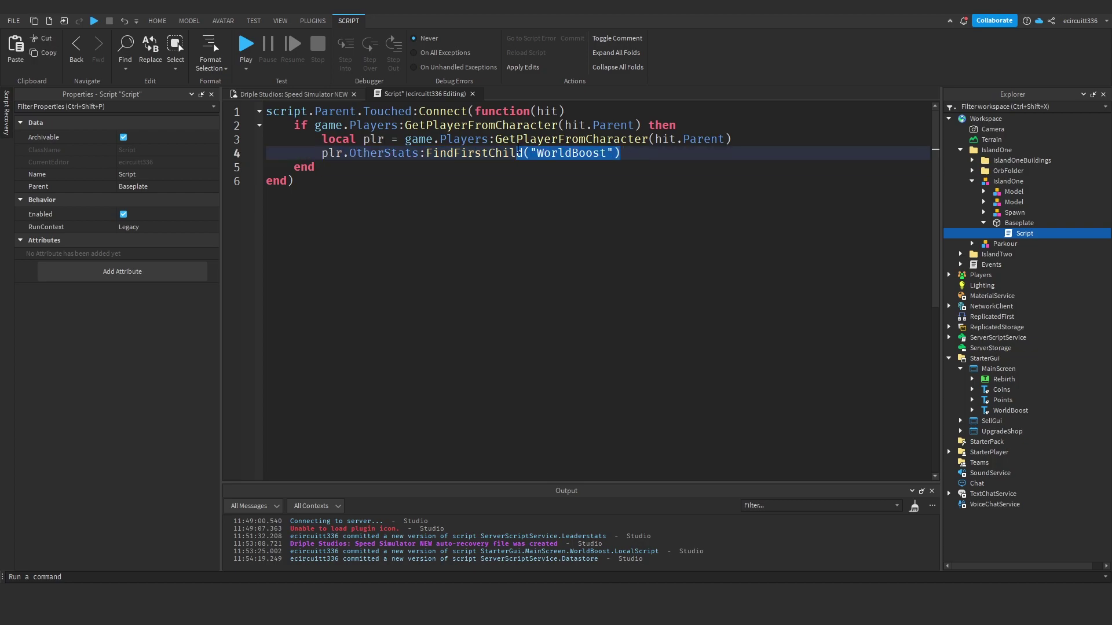
click(622, 153)
text(.Value = 1)
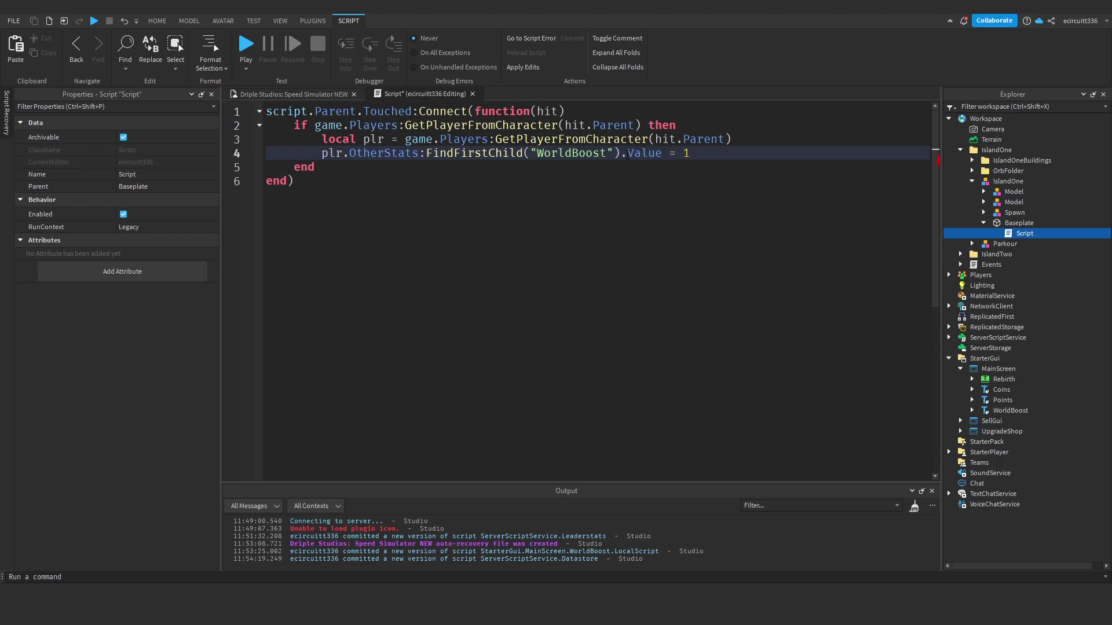
key(Down)
key(Down)
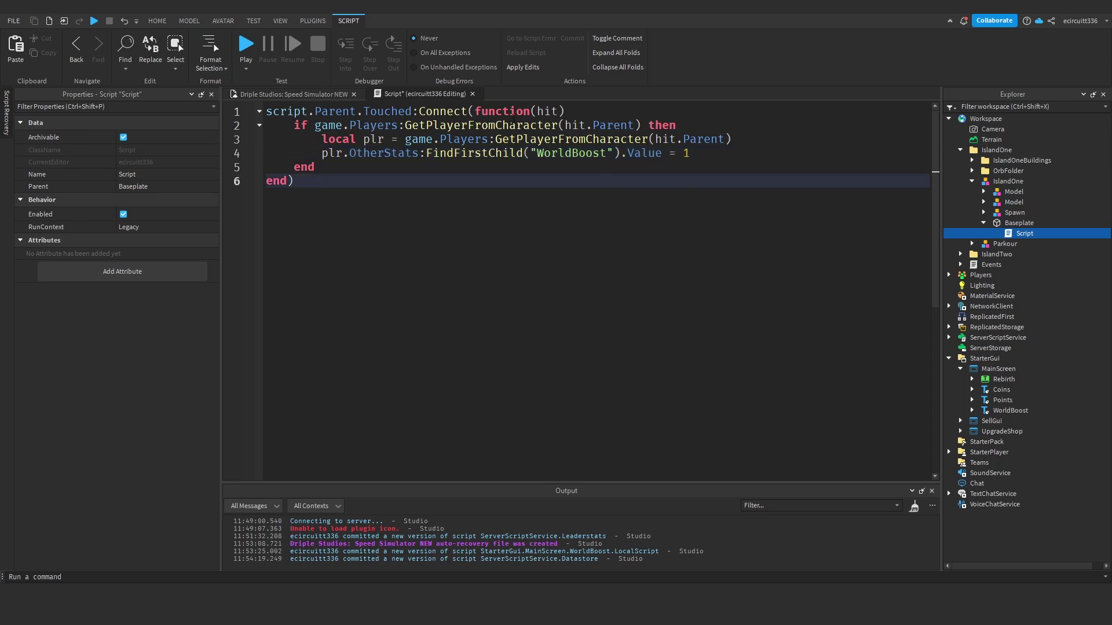
Close the editor and copy the IslandOne Baseplate's touch script.
click(467, 92)
right_click(1033, 233)
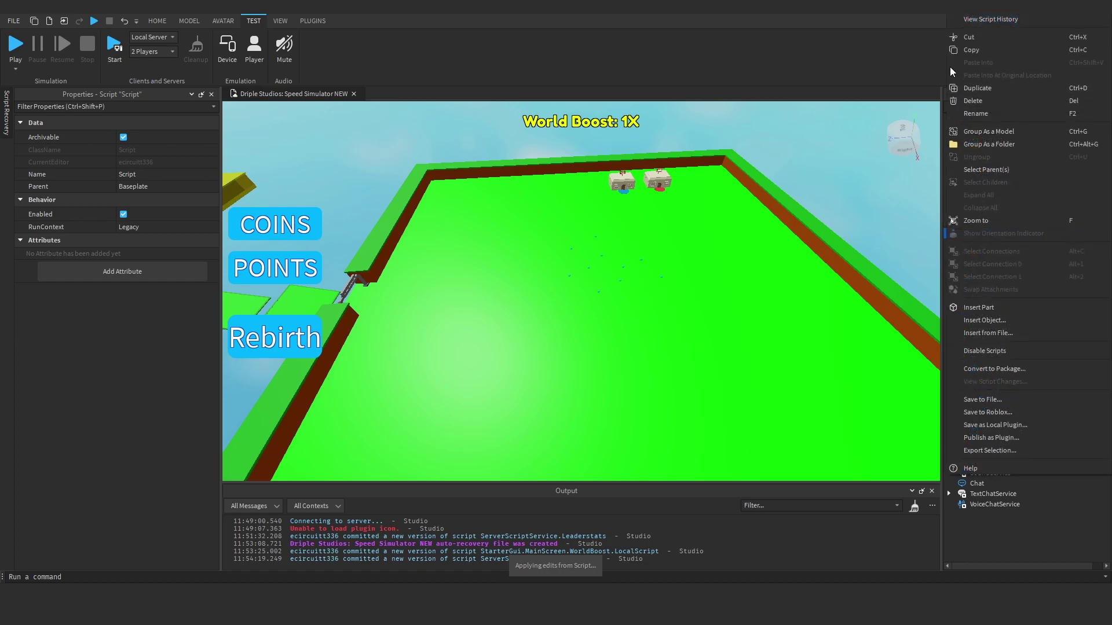
click(971, 51)
Paste the script into IslandTwo's Baseplate and open the pasted copy at line 4.
click(972, 181)
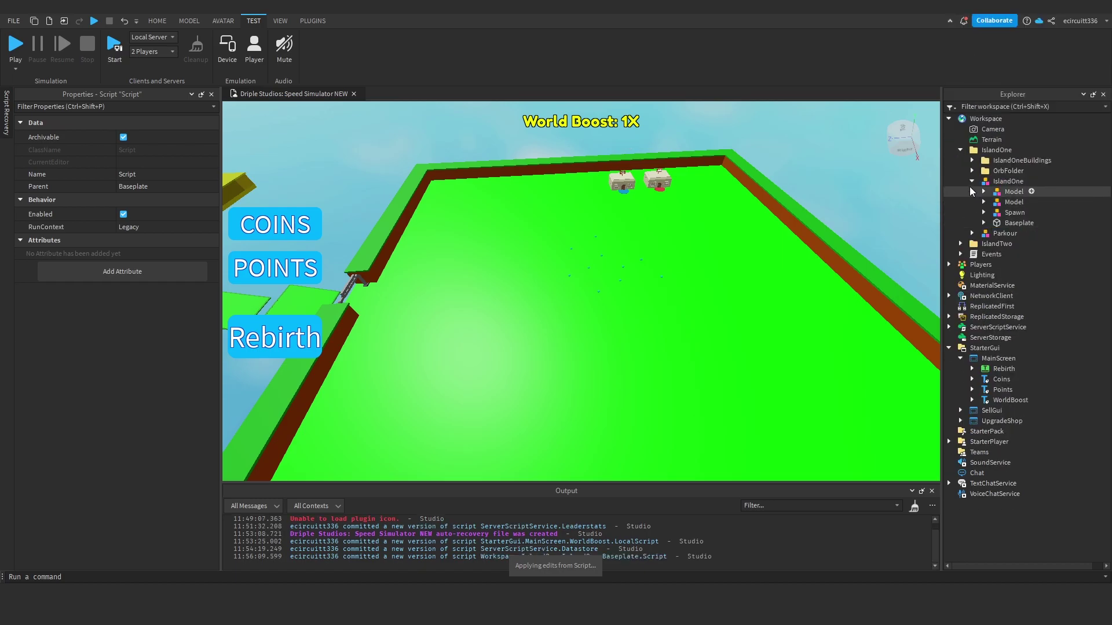
click(960, 149)
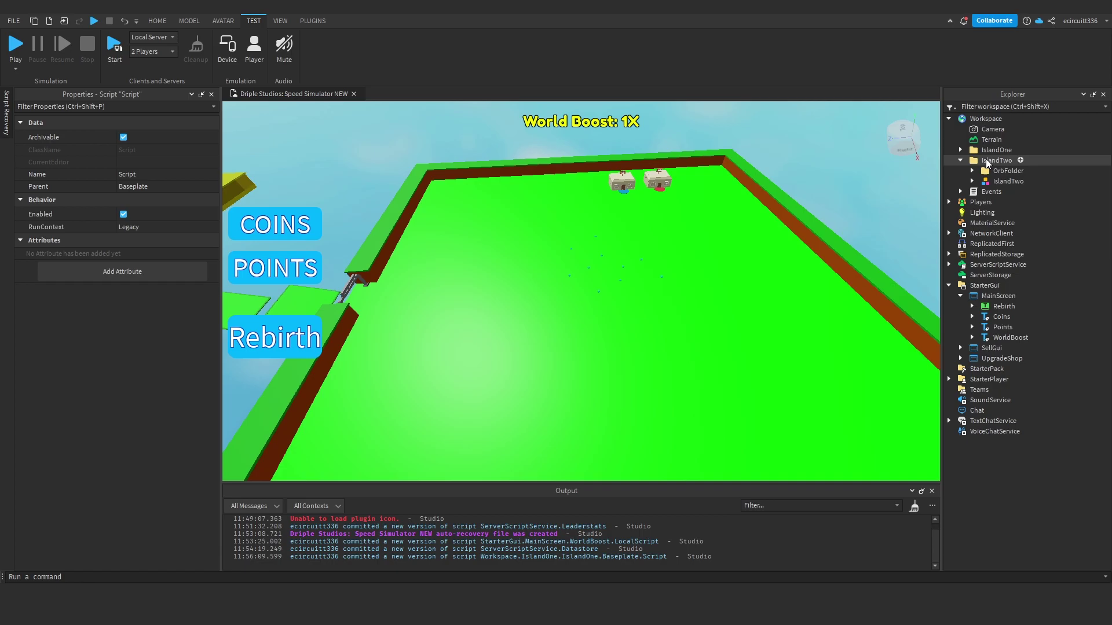
click(999, 181)
click(1017, 212)
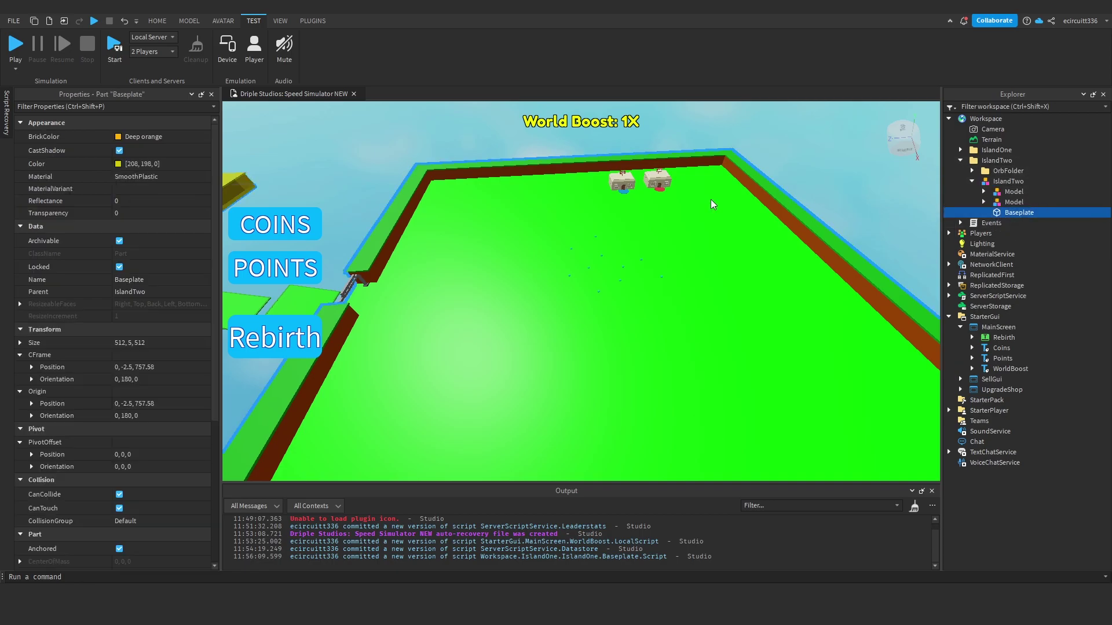
key(f)
right_click(982, 212)
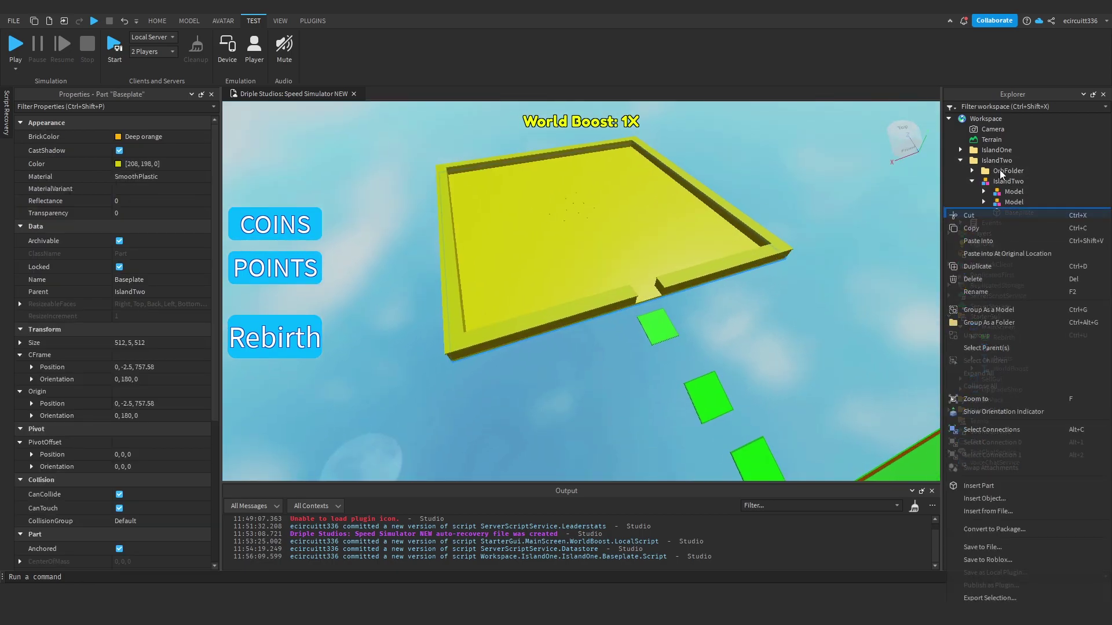
click(978, 240)
double_click(1013, 223)
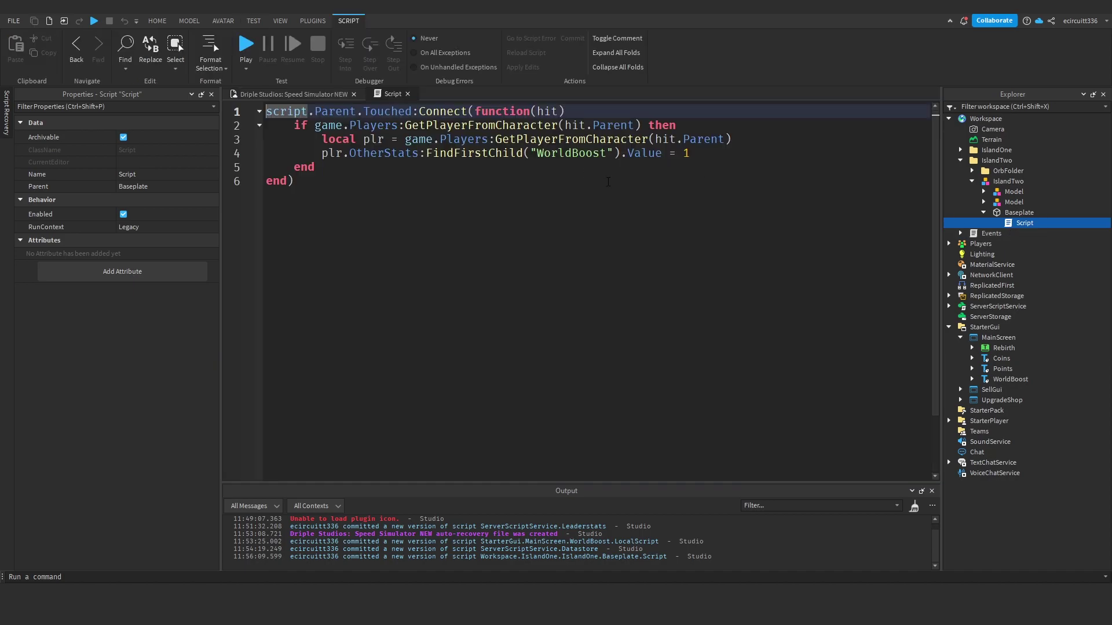
click(695, 158)
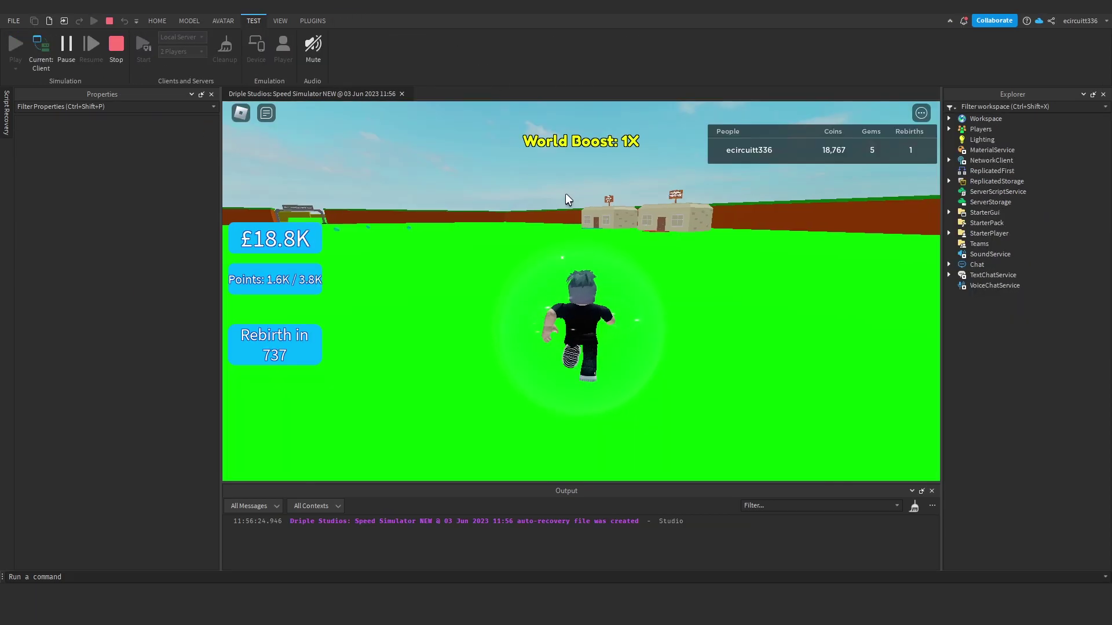
In a playtest, run the character through the gate onto the yellow island so World Boost reads 2X.
key(w)
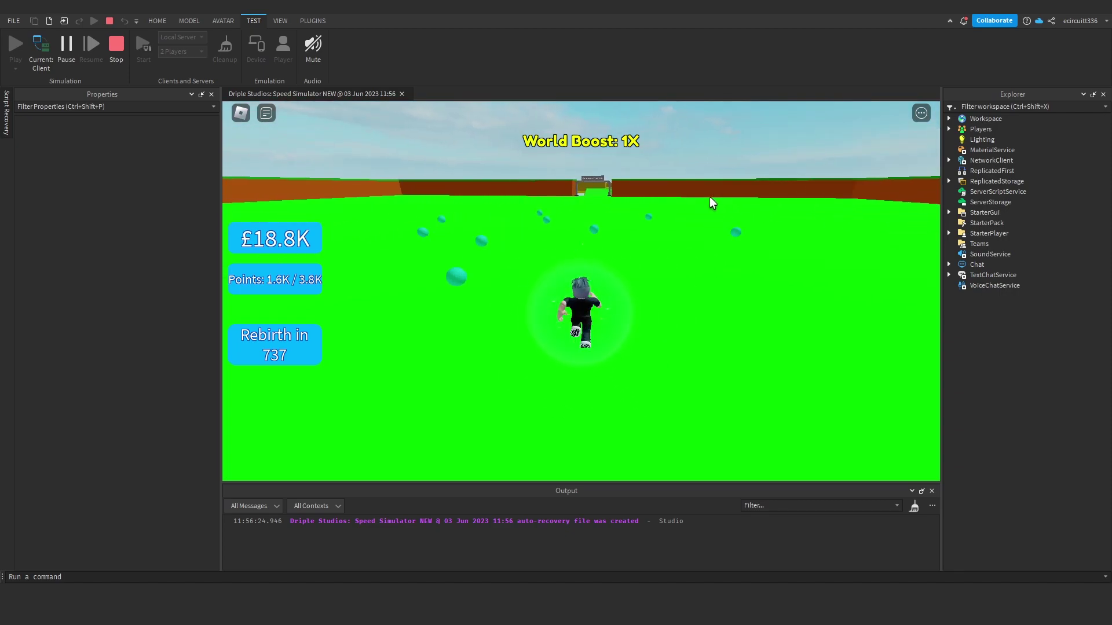
key(Tab)
key(w)
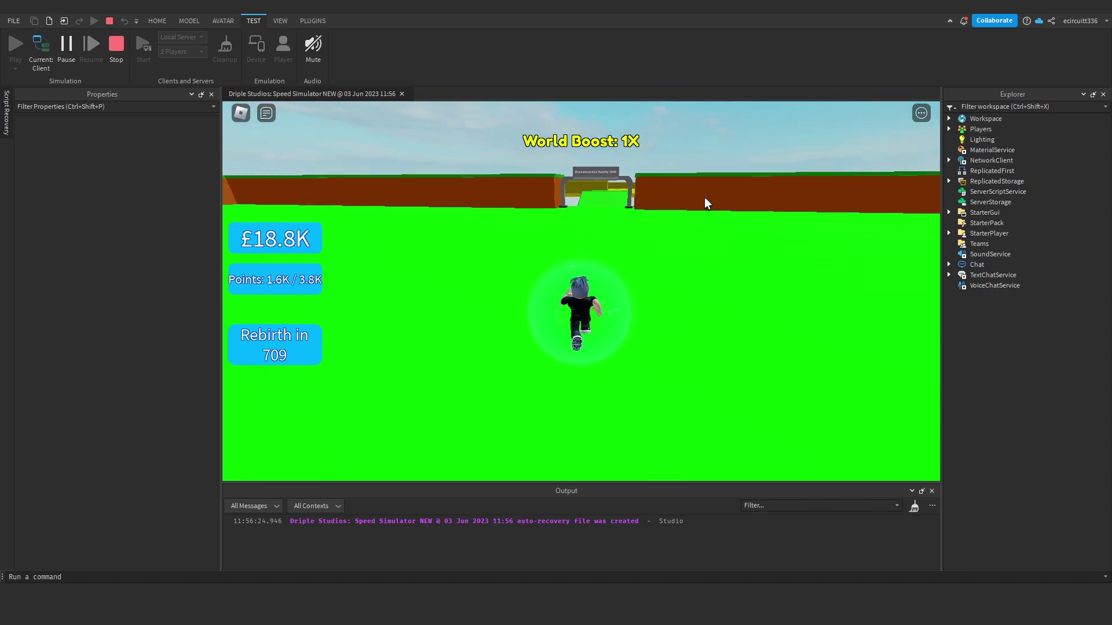
key(w)
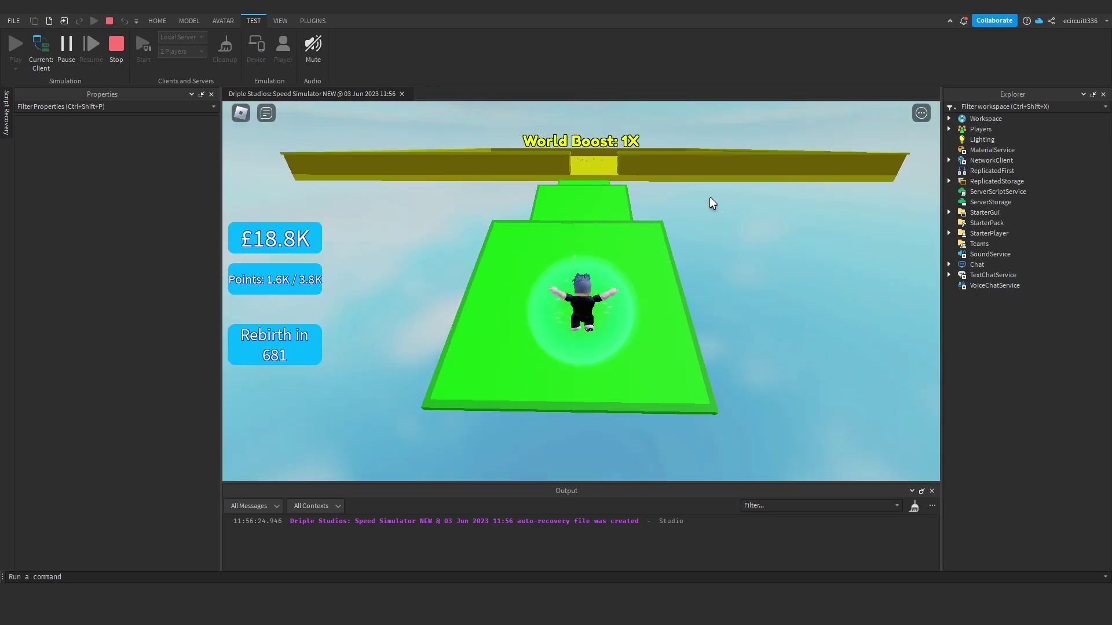
key(w)
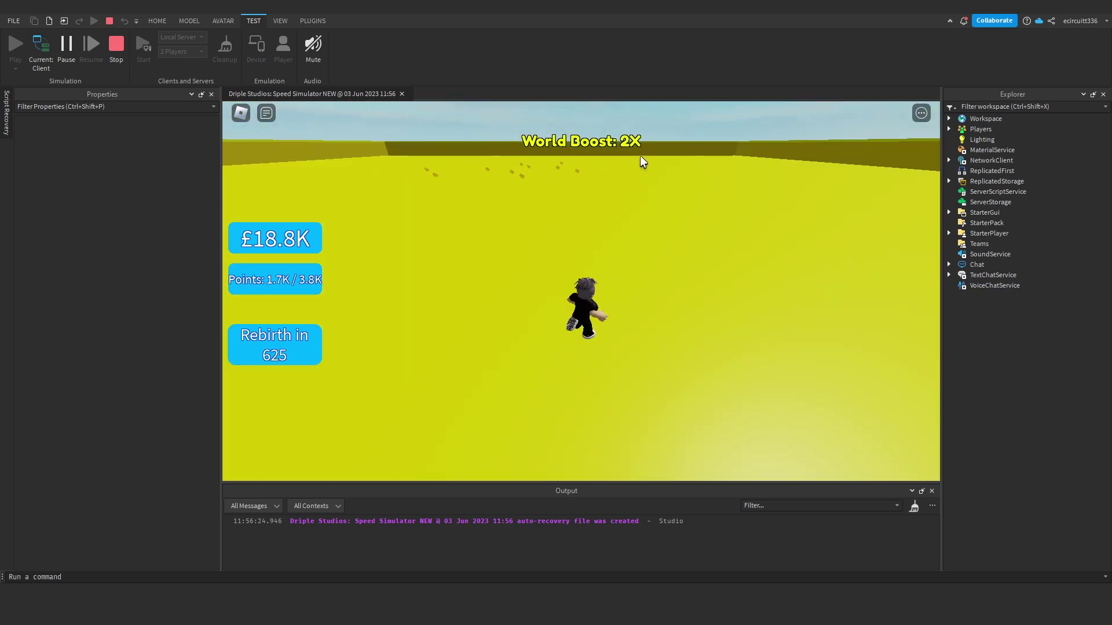
key(s)
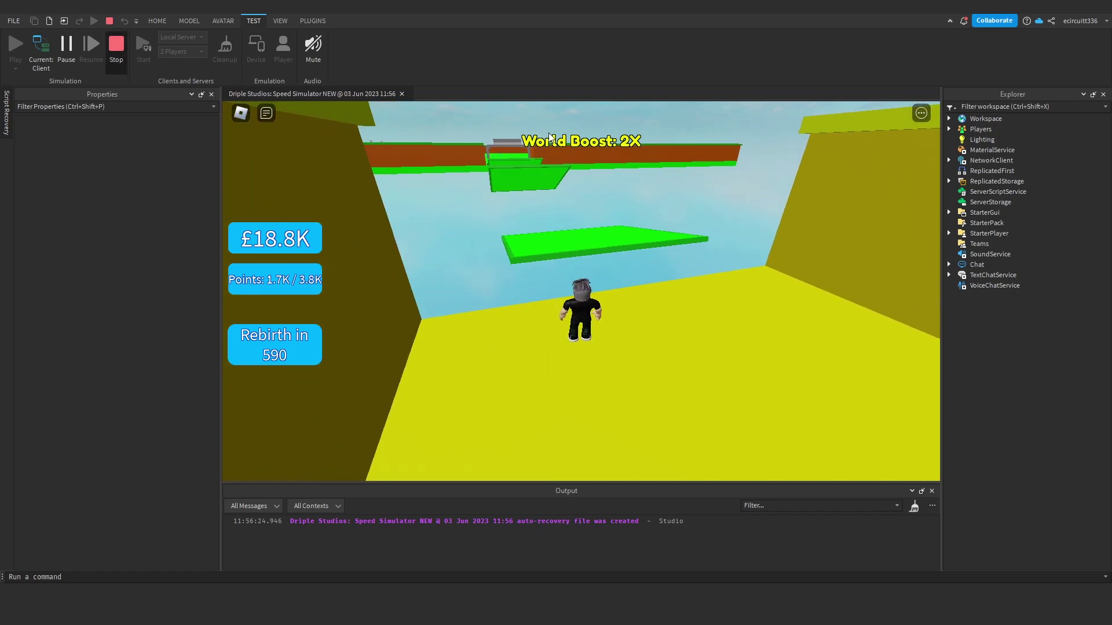
Stop the playtest and open the Events server script.
key(shift+F5)
click(959, 150)
double_click(991, 171)
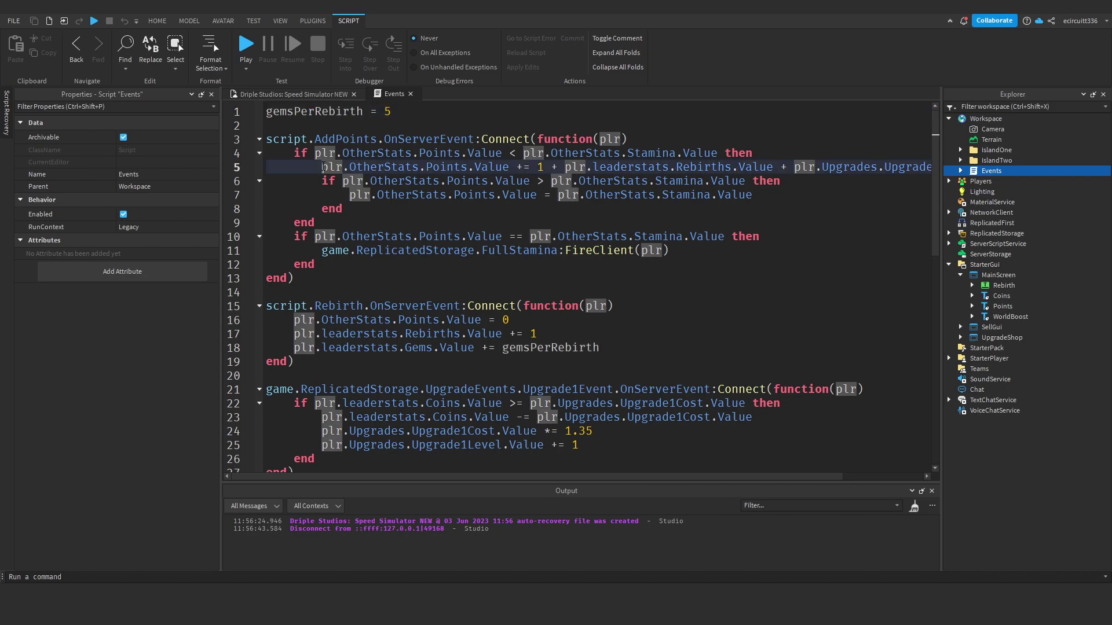
Multiply line 5's points increment by plr.OtherStats.WorldBoost.Value, wrapping it onto a continuation line.
drag(322, 167, 469, 167)
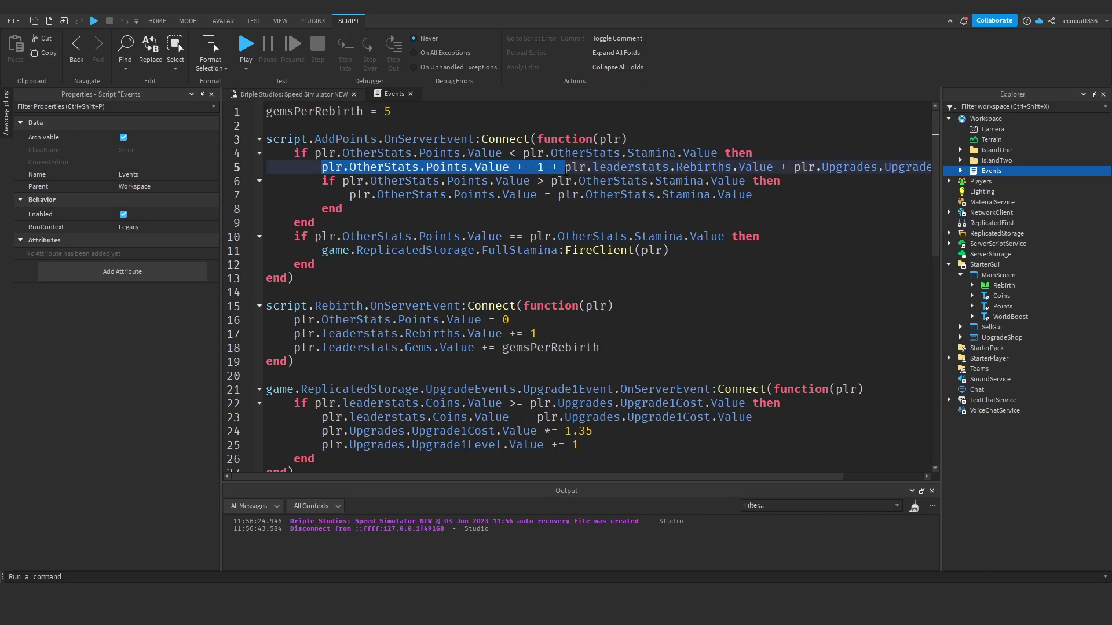
drag(563, 167, 727, 166)
drag(922, 168, 971, 173)
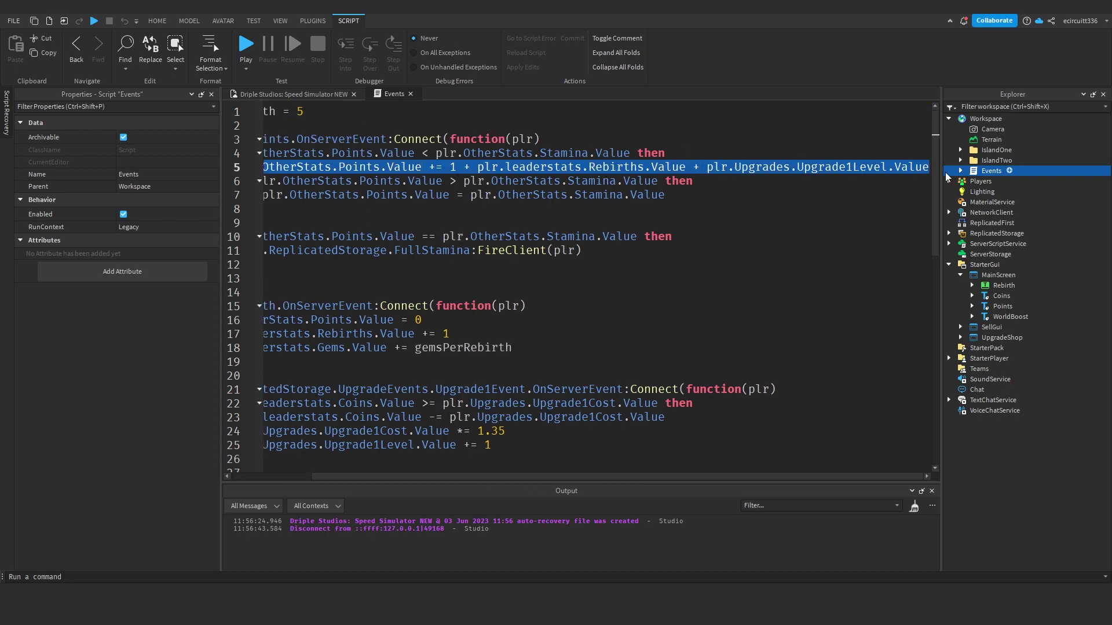
click(477, 166)
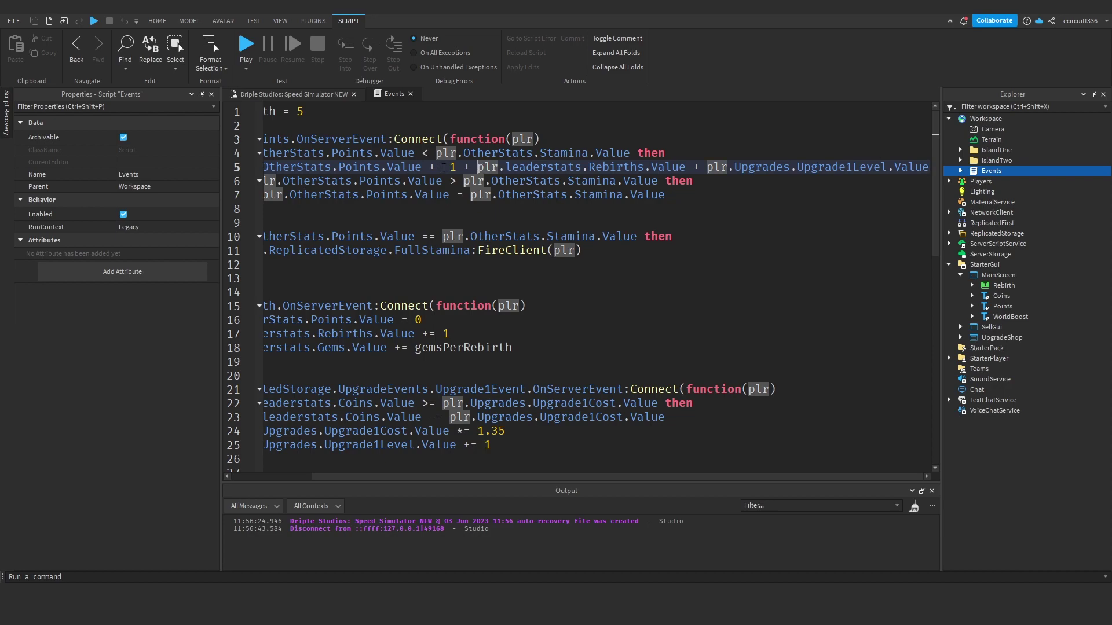
click(449, 167)
text(()
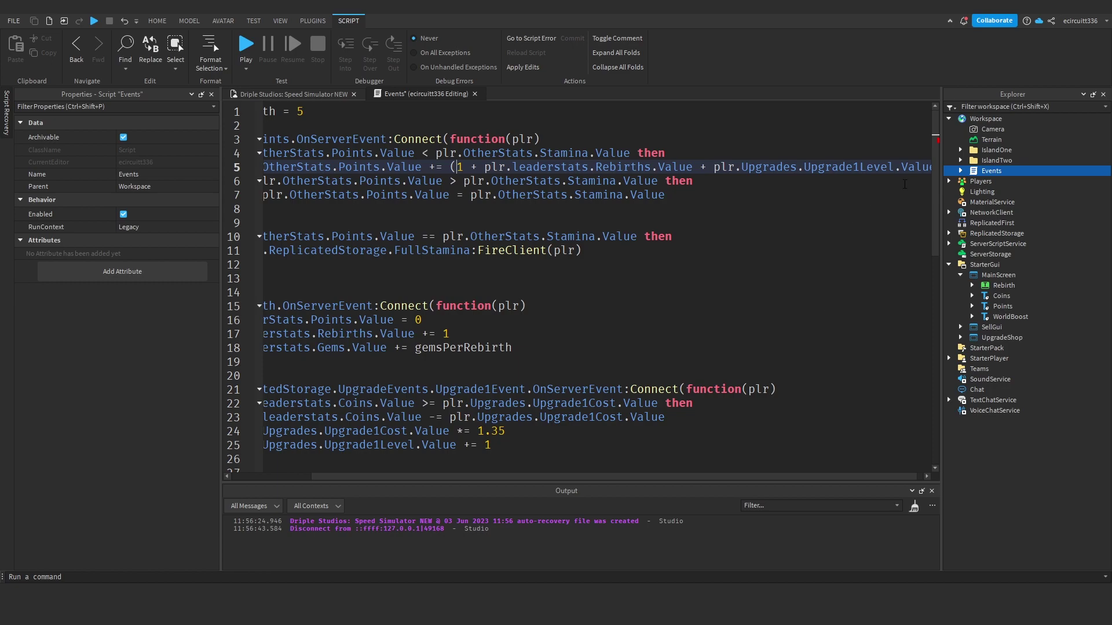
key(End)
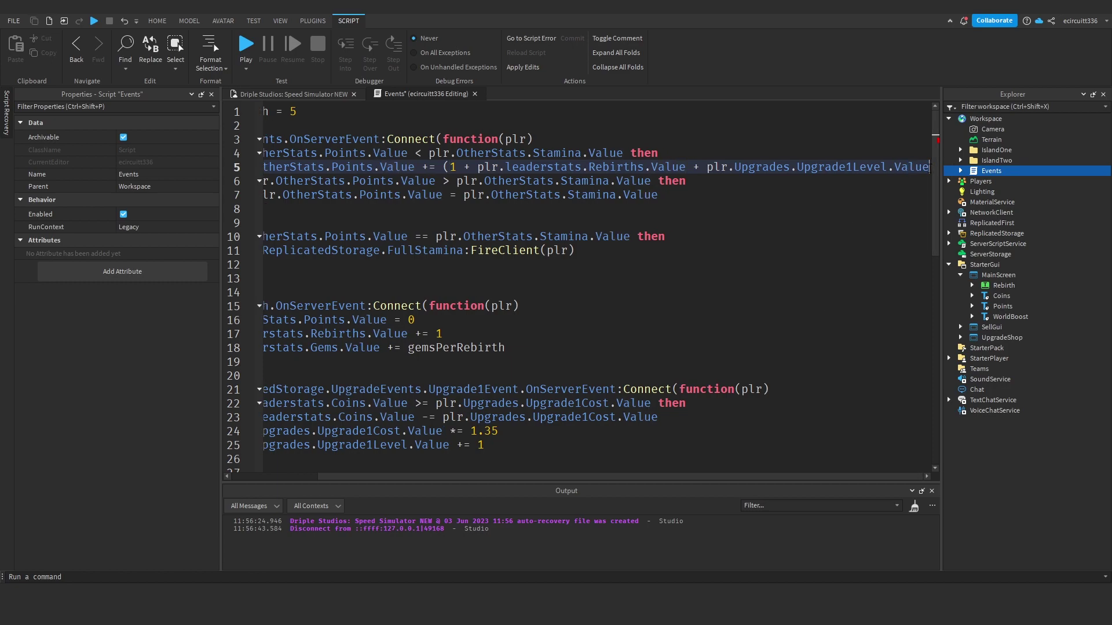
text())
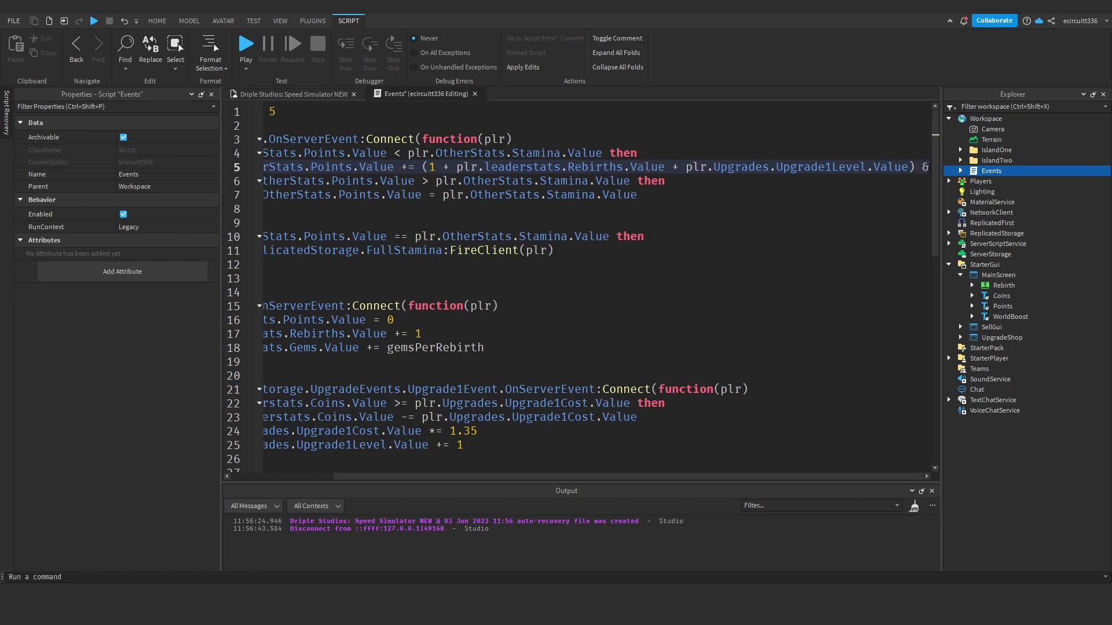
text( *)
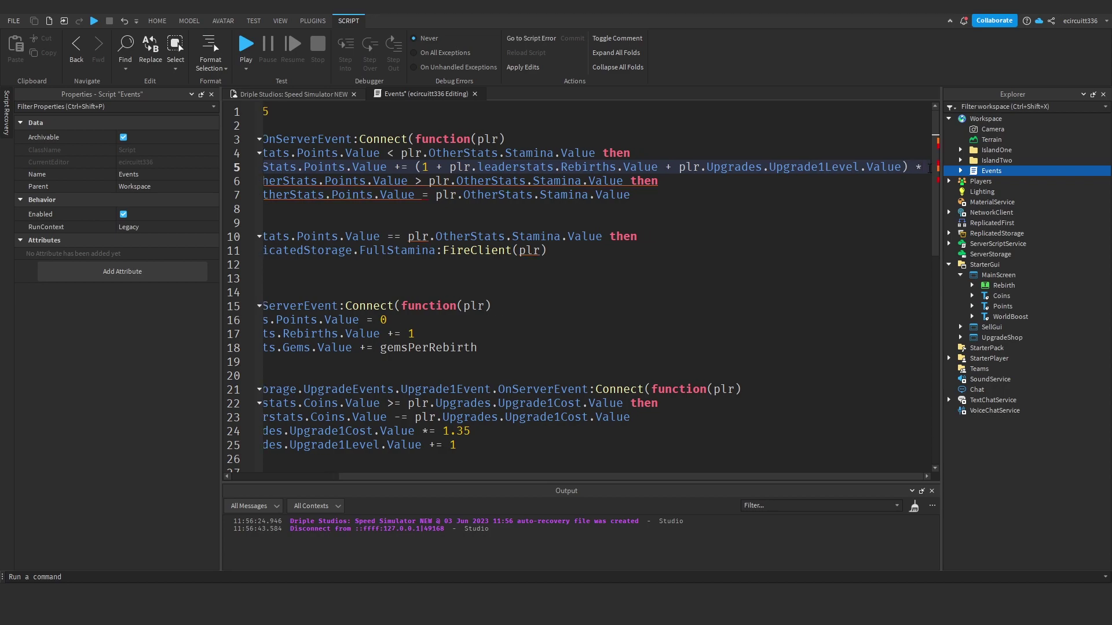
text( plr.O)
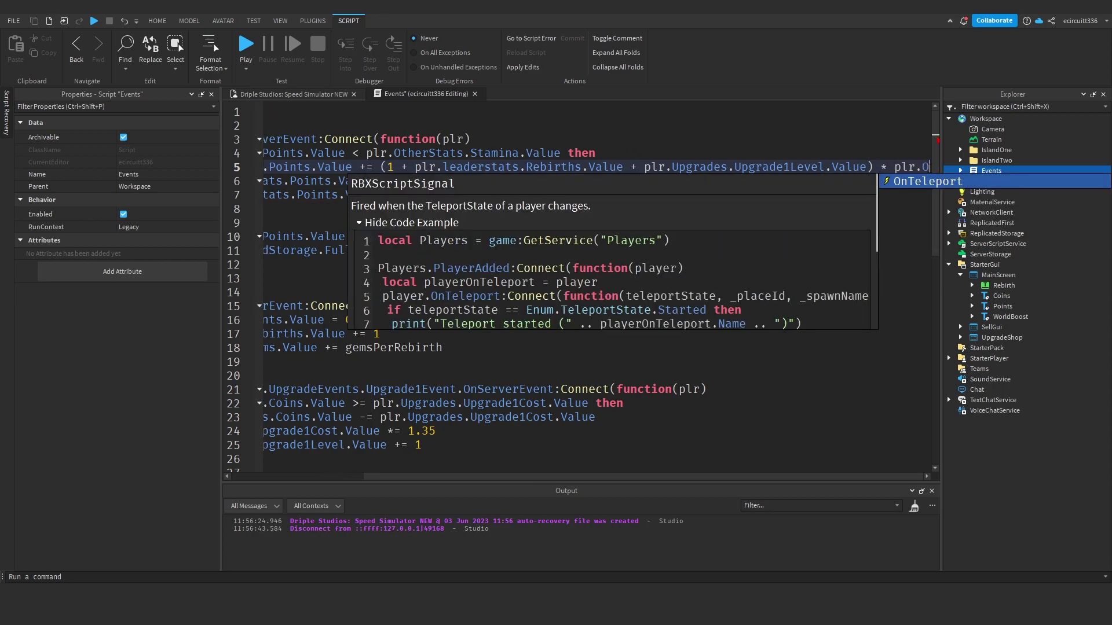
text(therStats)
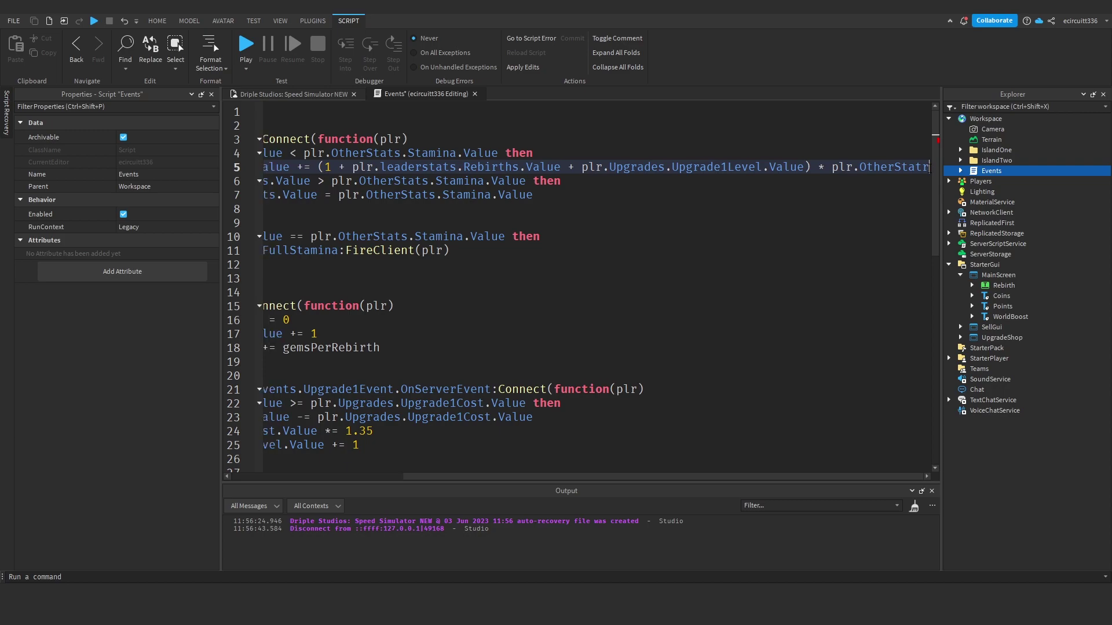
text(.Wor)
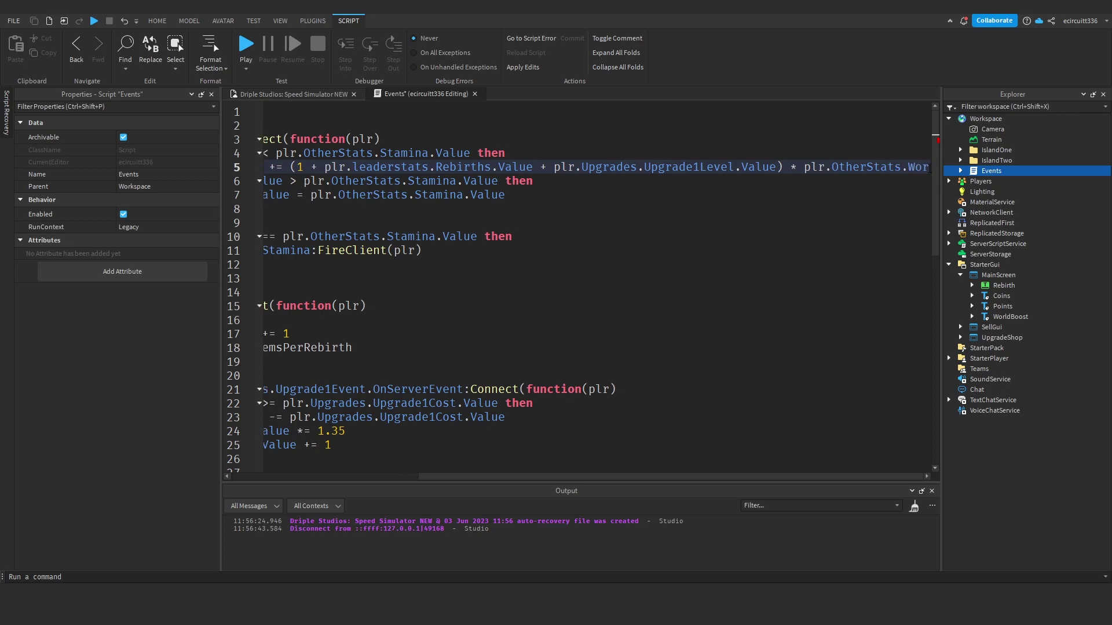
text(ldBoost.Value)
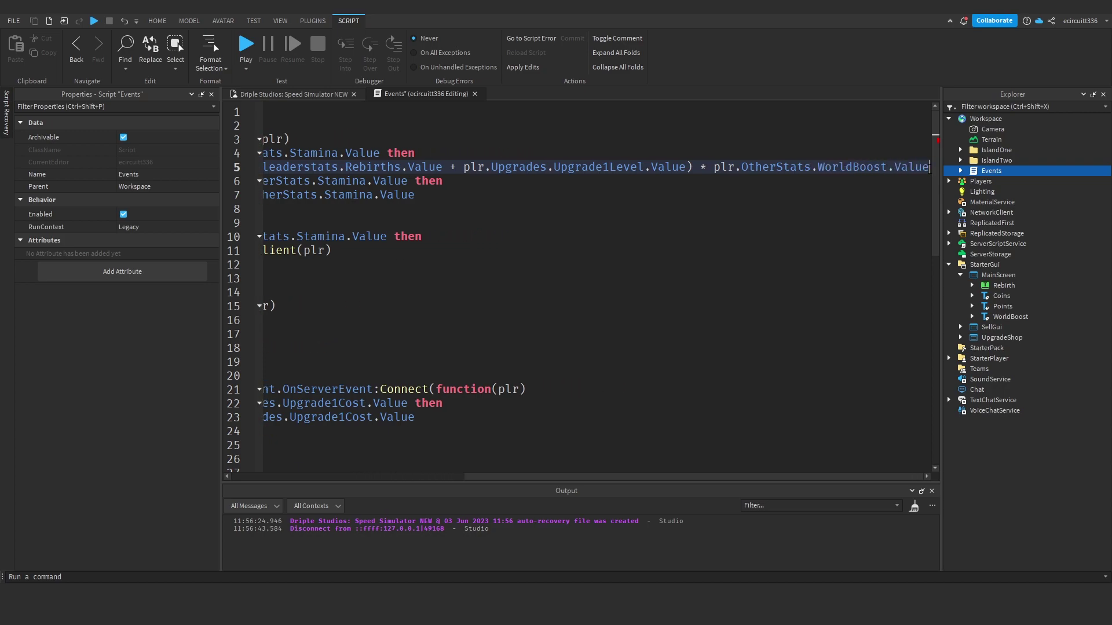
click(446, 167)
key(Return)
key(Tab)
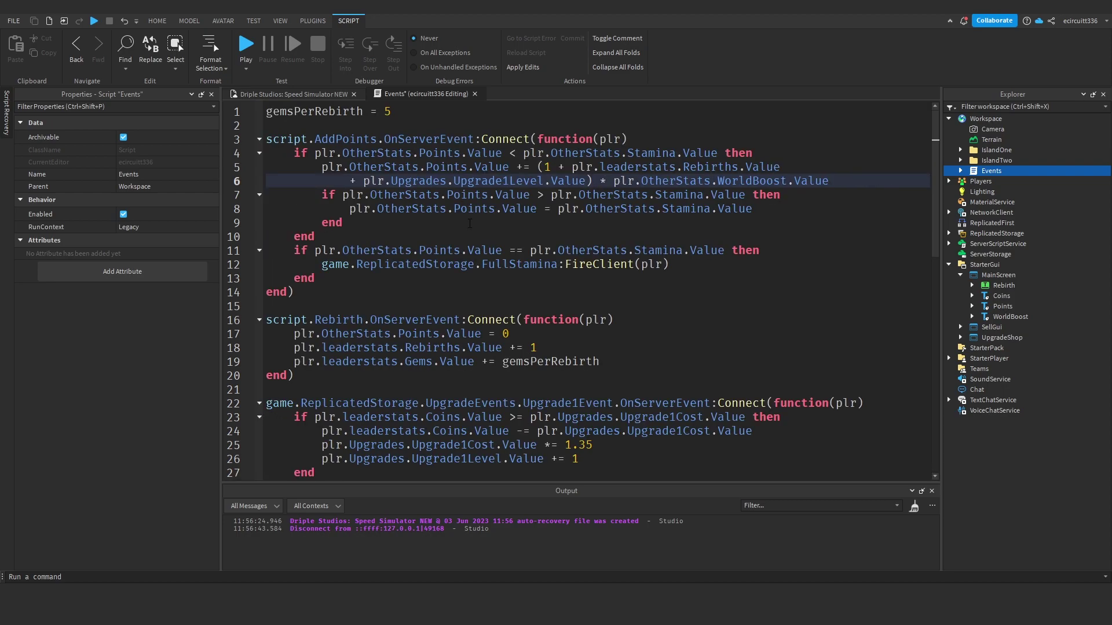
key(Down)
key(Down)
key(Down)
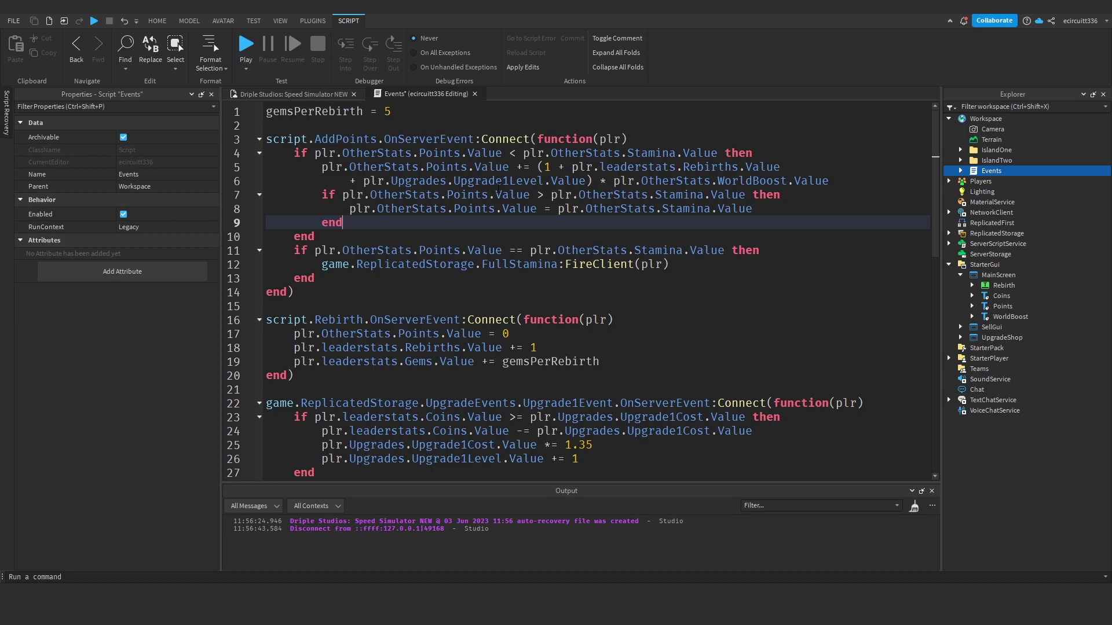
Start a new playtest and select the player's Points under Players > player > OtherStats.
key(F5)
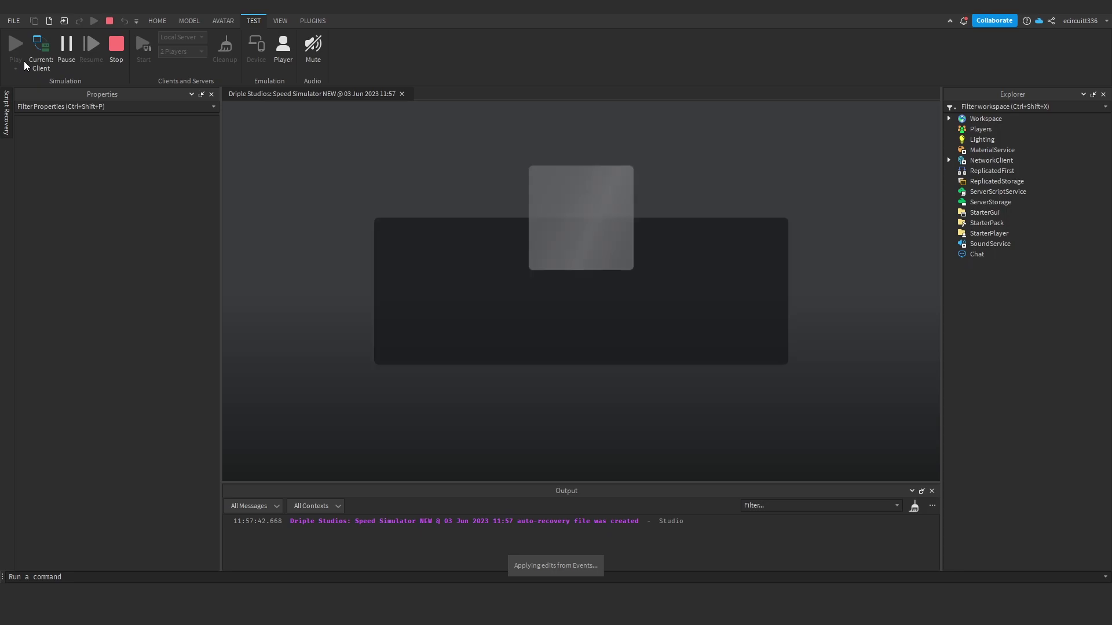
key(w)
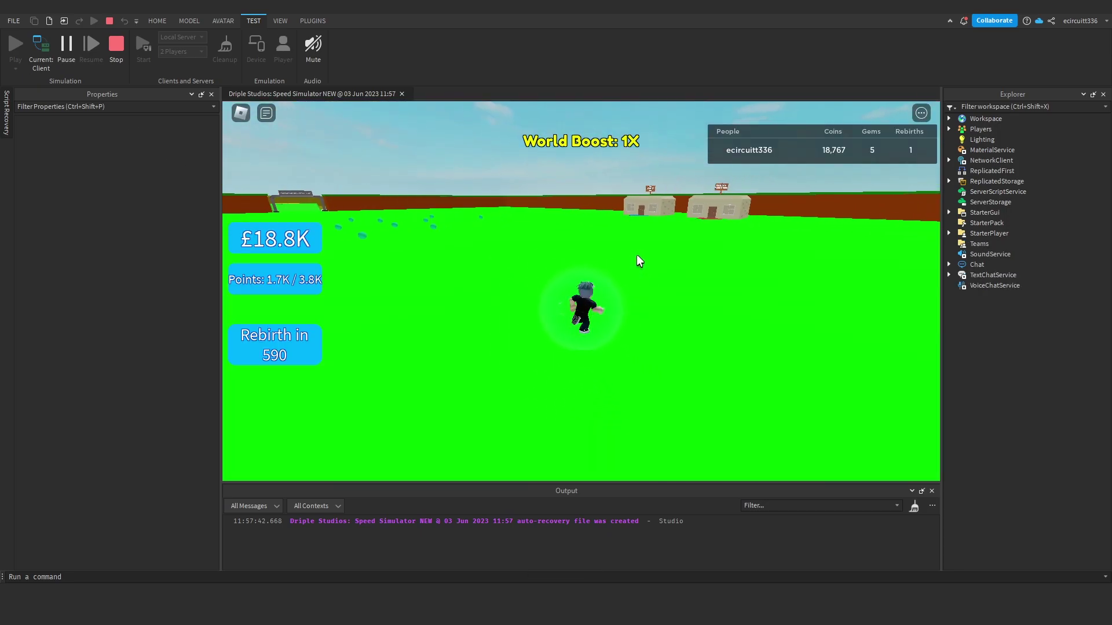
click(980, 129)
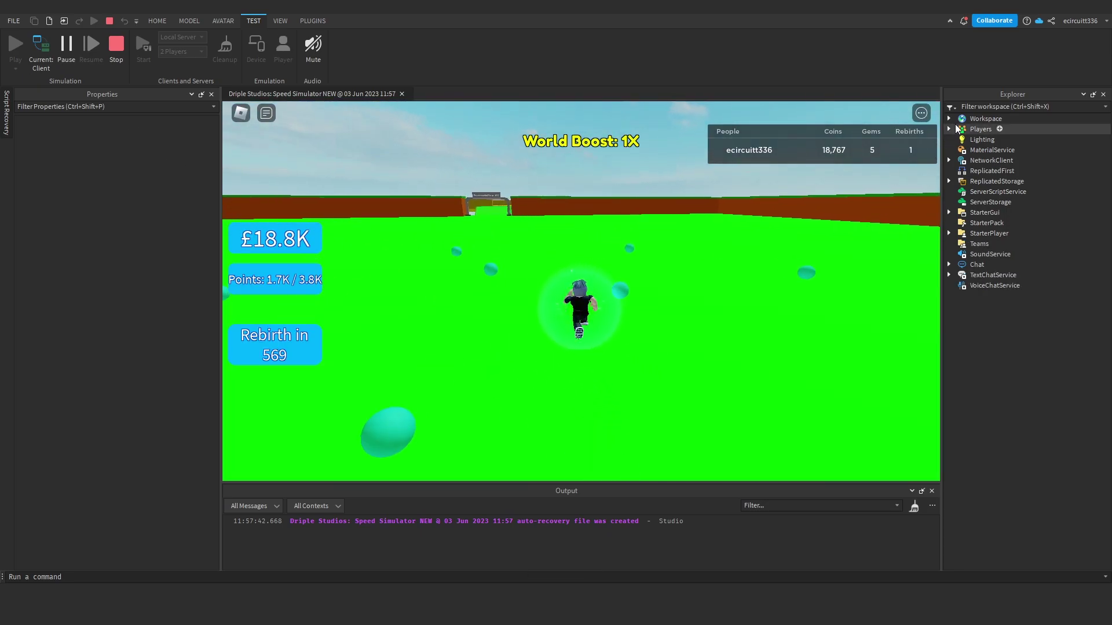
click(960, 139)
click(1012, 160)
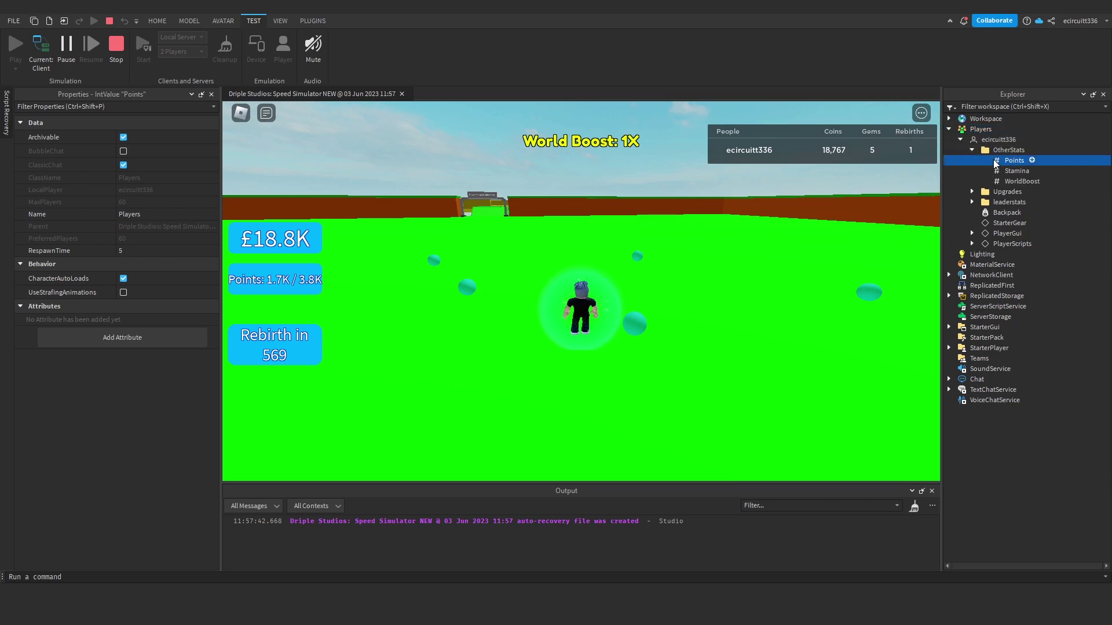
Run the character around the green island toward the yellow island's wall.
key(d)
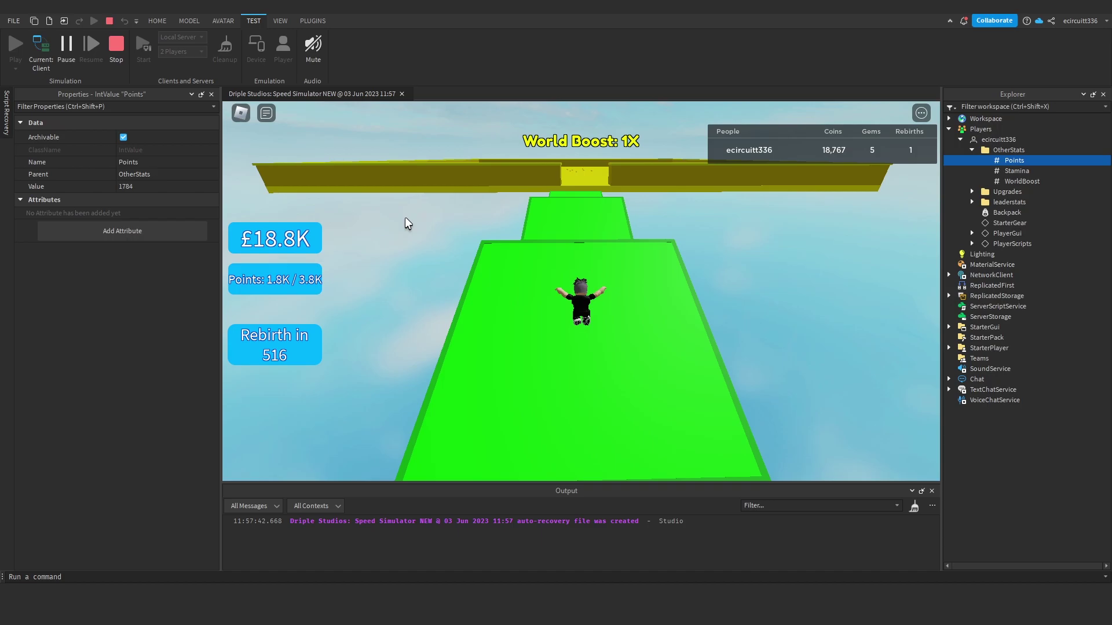
key(s)
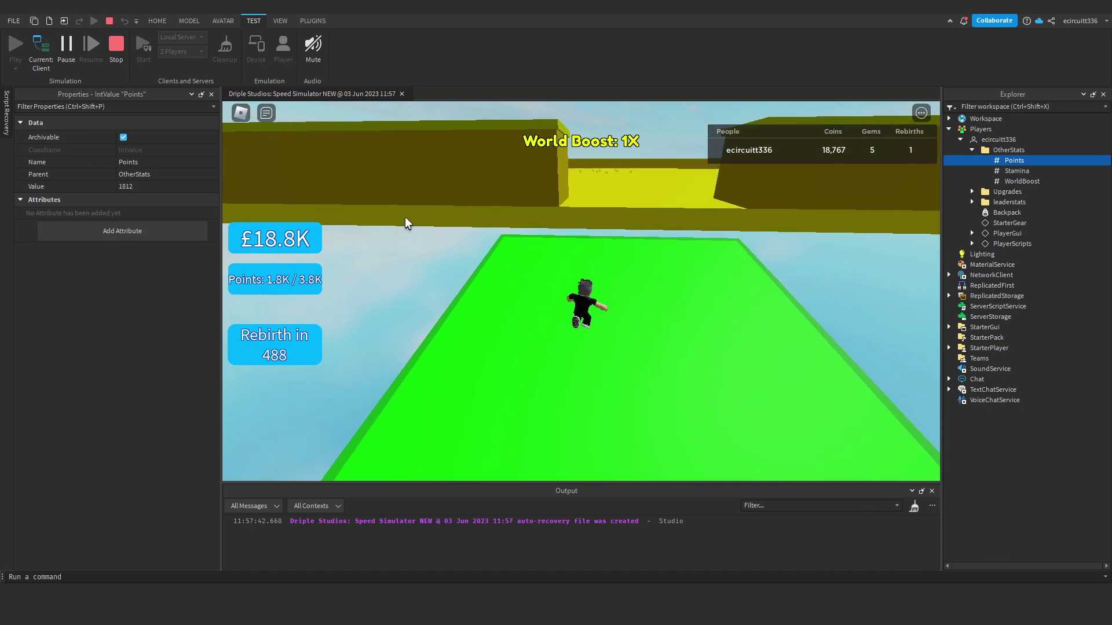
key(w)
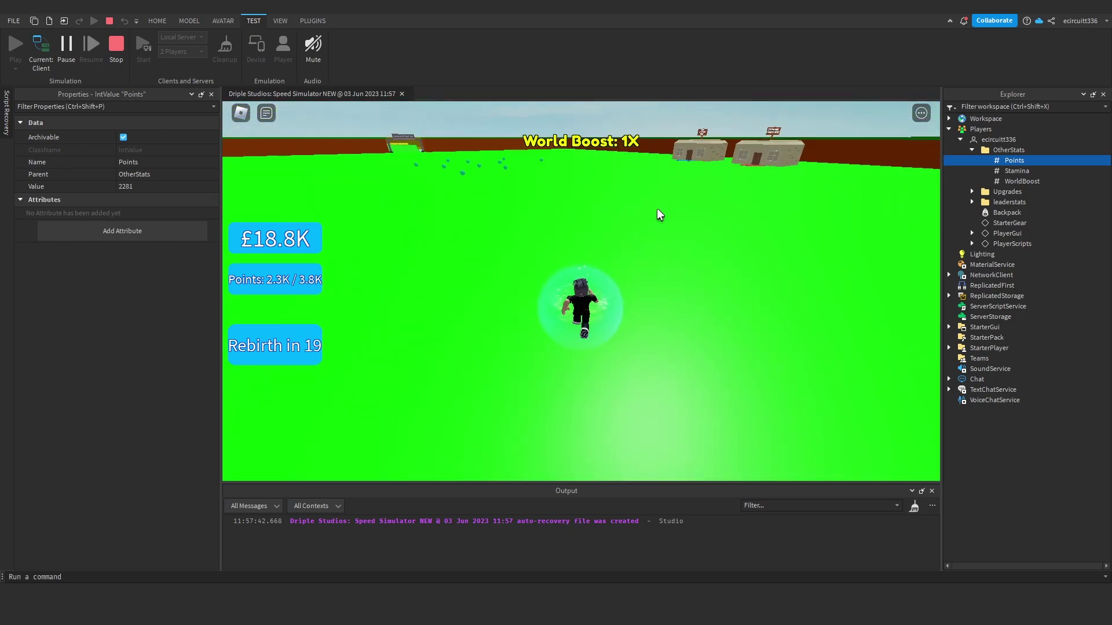
Walk through the gate onto Island Two's yellow baseplate, setting World Boost to 2X.
right_drag(663, 214, 580, 233)
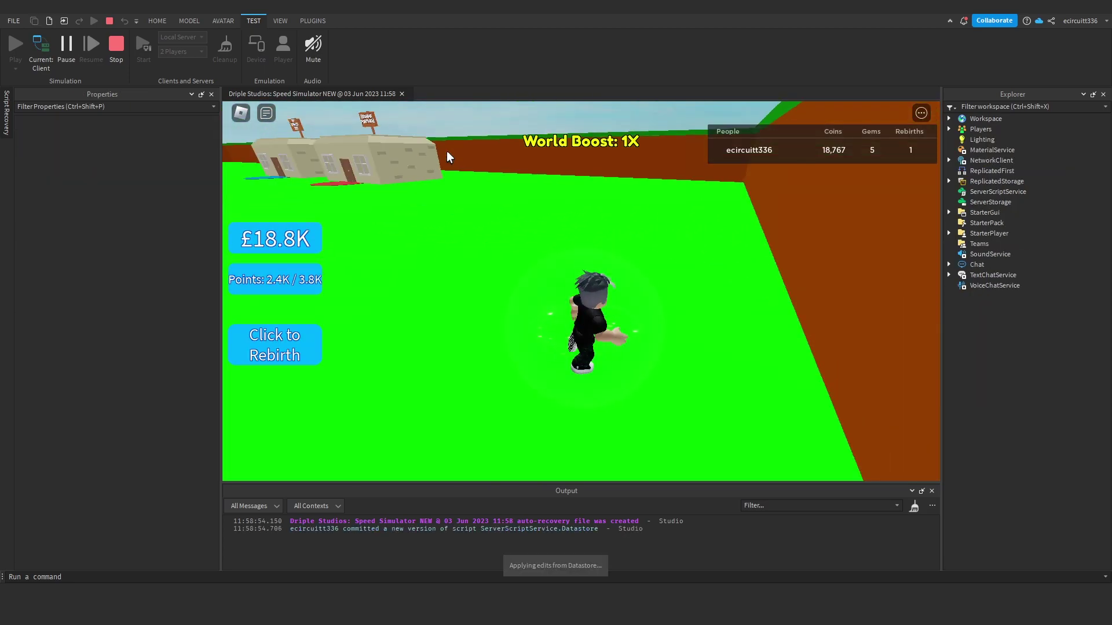
key(w)
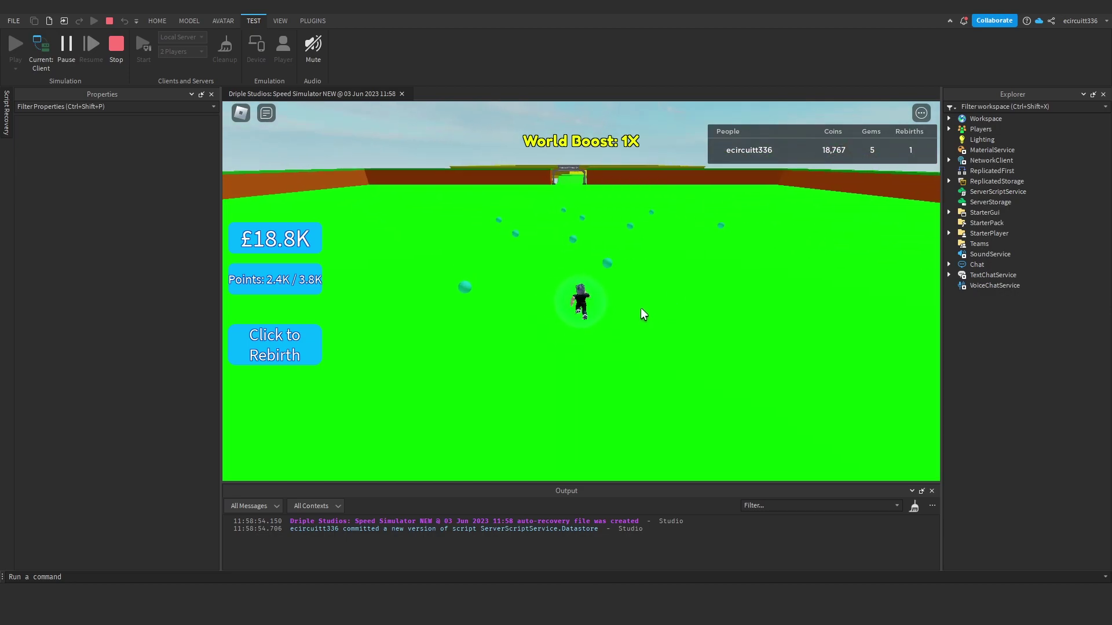
key(w)
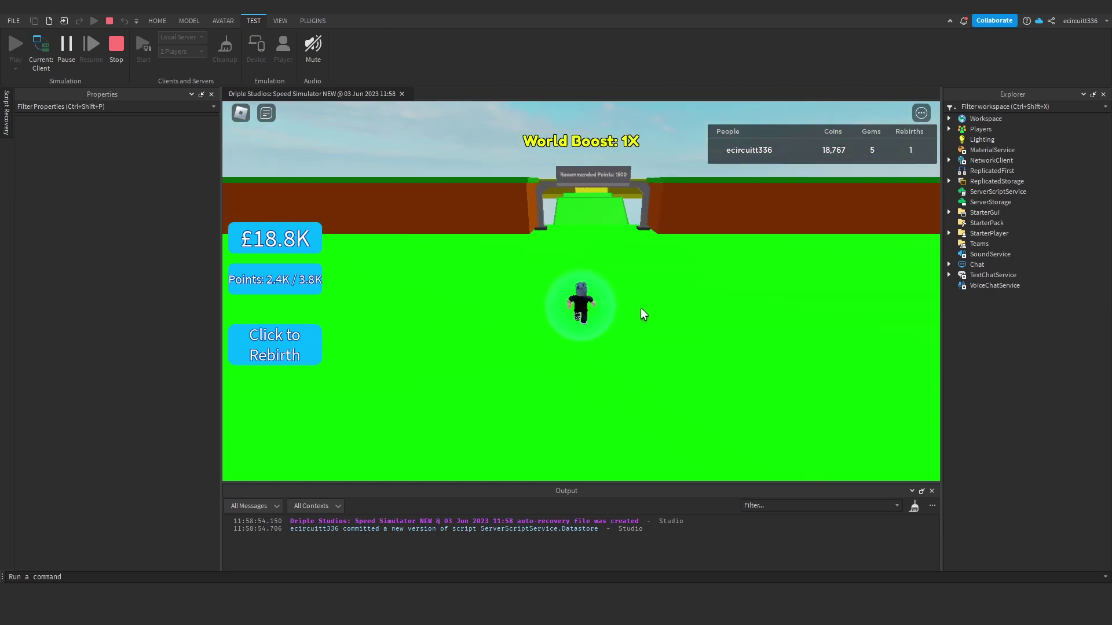
key(w)
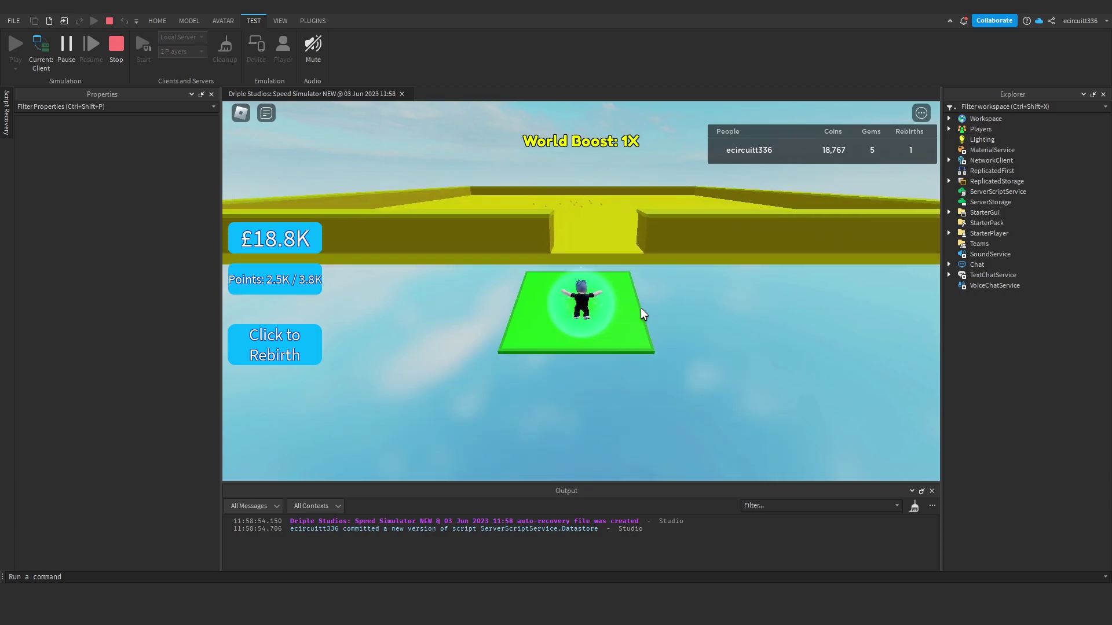
key(w)
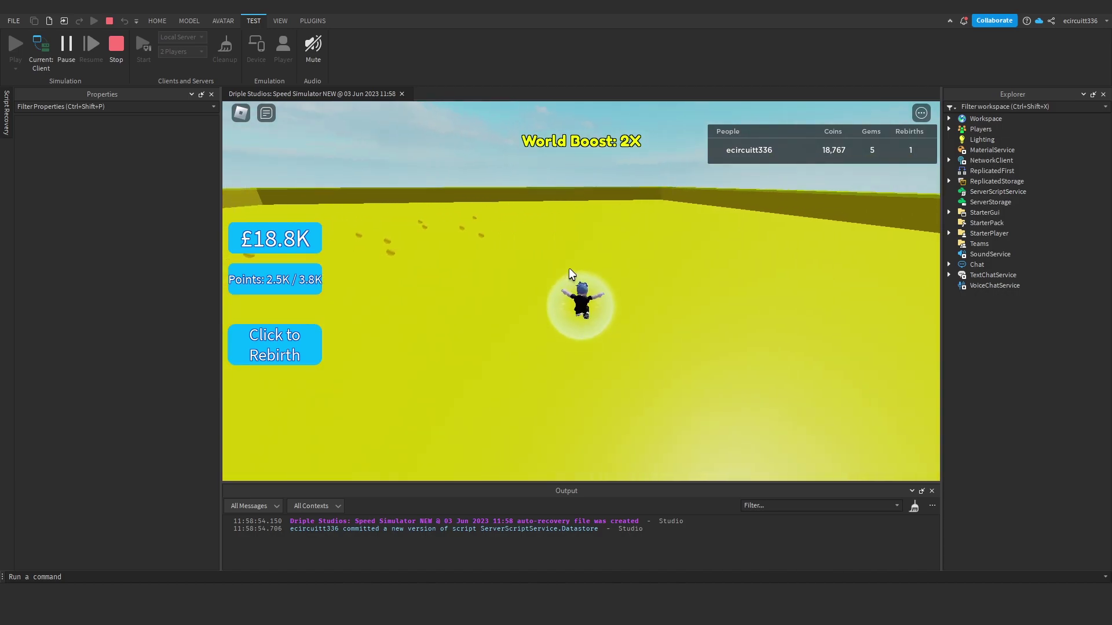
Run out through the far gate and rebirth the player, resetting Points to 0.
key(w)
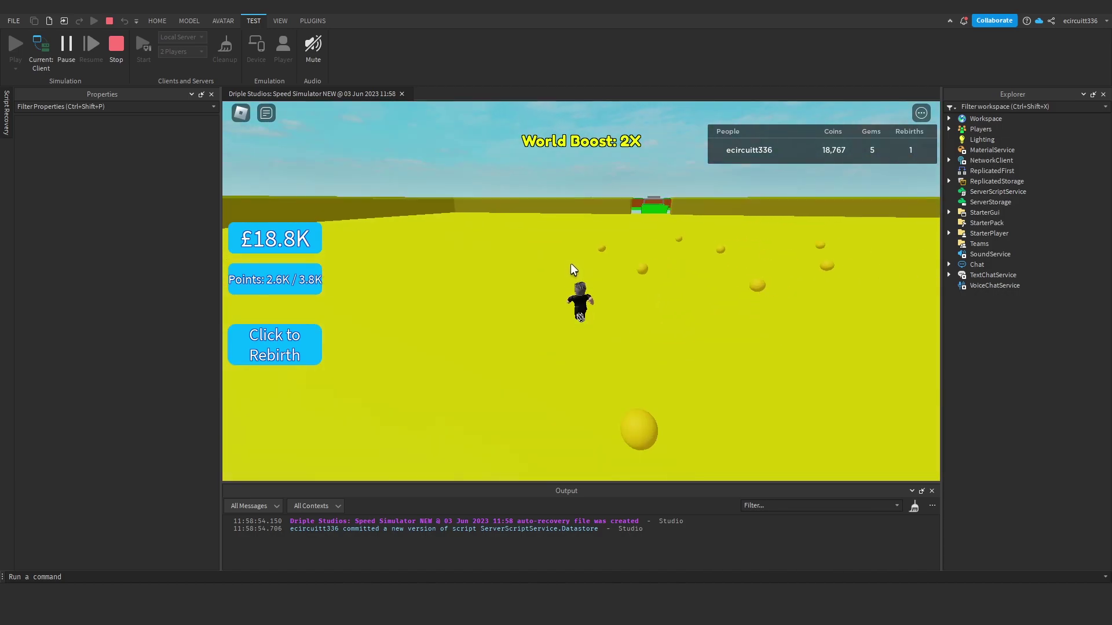
key(w)
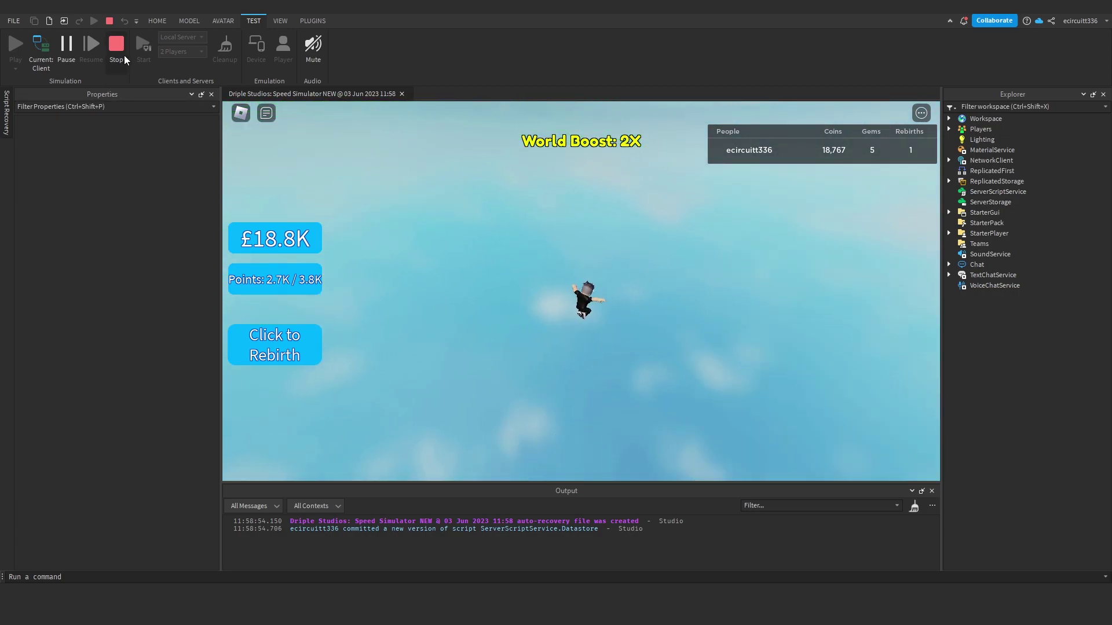
click(301, 338)
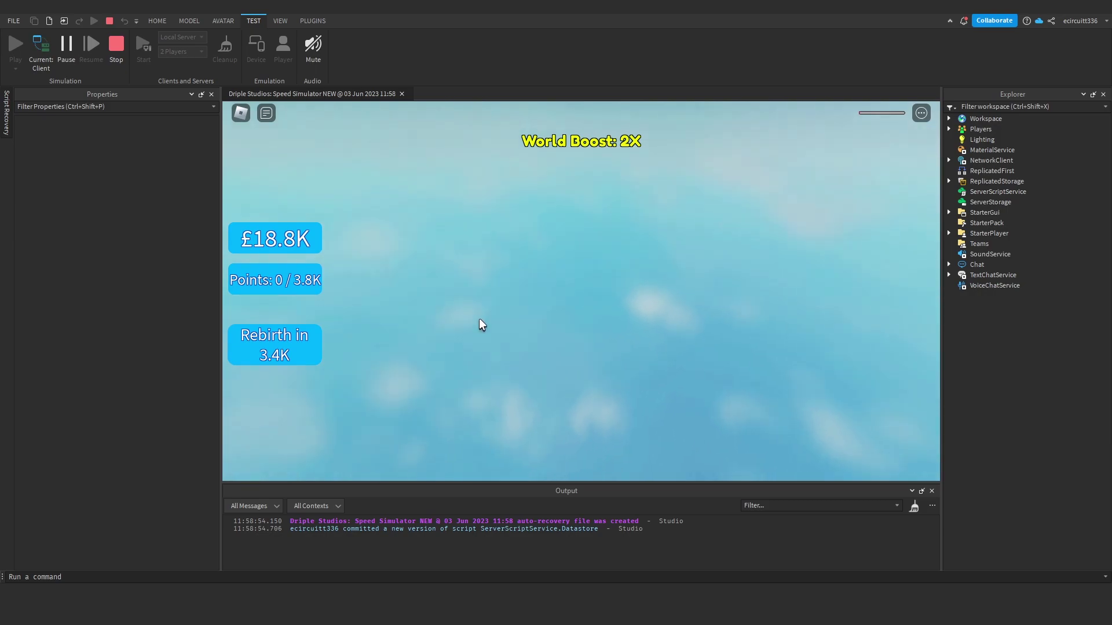